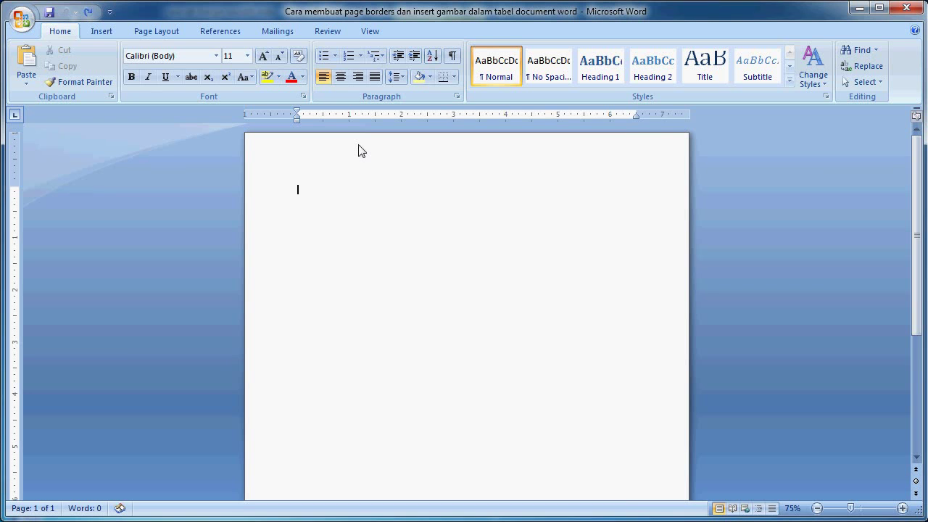
Step: Set a custom paper size of 8.65 inches wide by 7.03 inches high
left_click(174, 30)
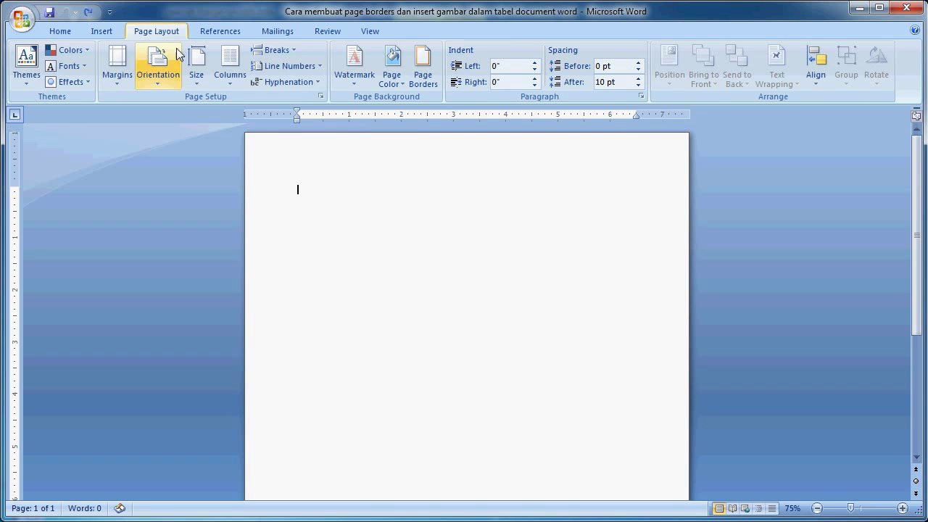
left_click(201, 81)
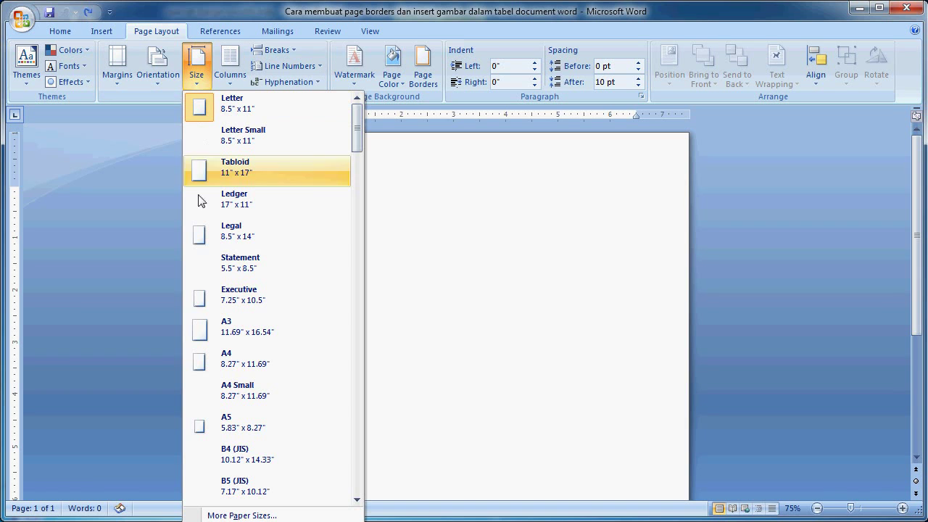
left_click(243, 515)
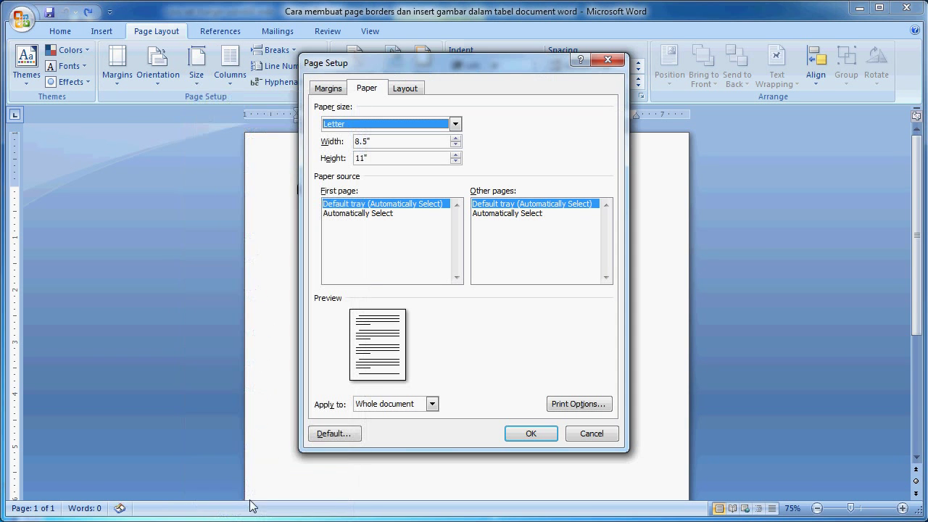
key("Tab")
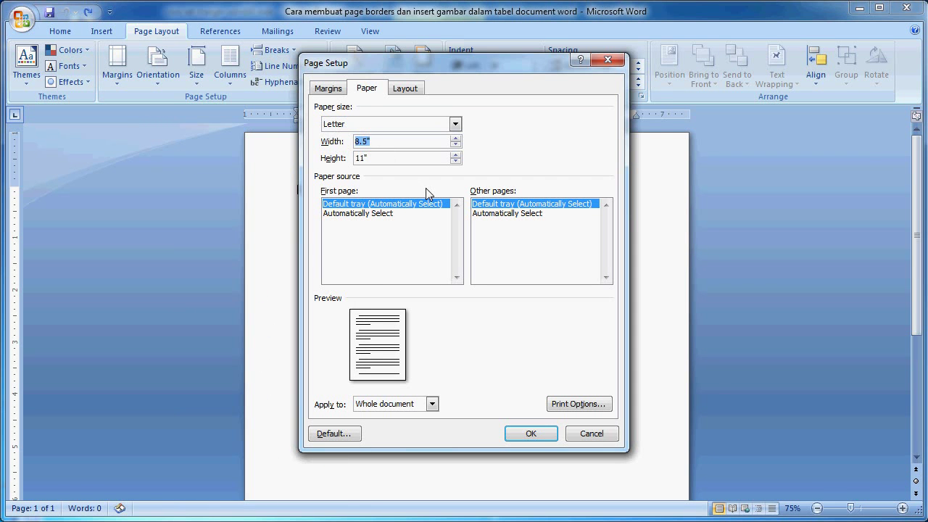
type("8.65")
key("Tab")
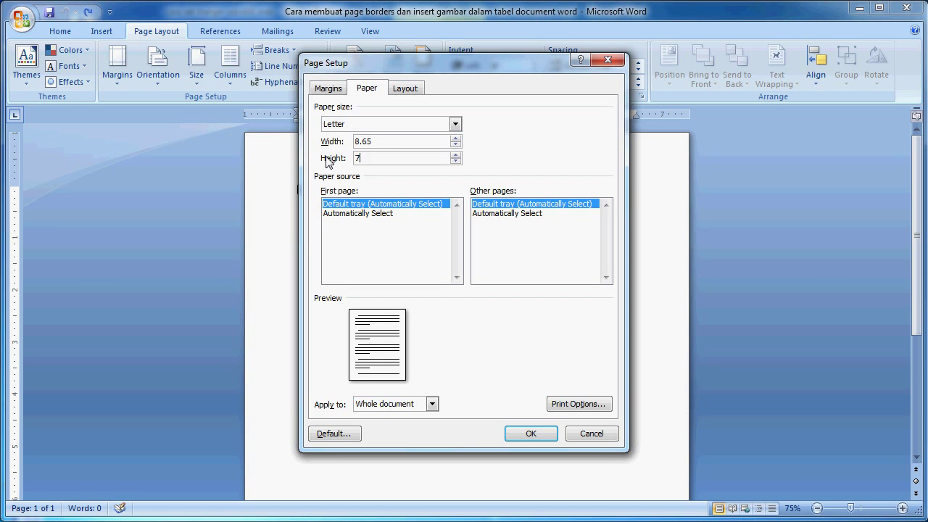
Step: Set margins to 0.7" top, bottom and right and 0.8" left, then apply
left_click(327, 89)
left_click(435, 127)
left_click(435, 127)
left_click(435, 127)
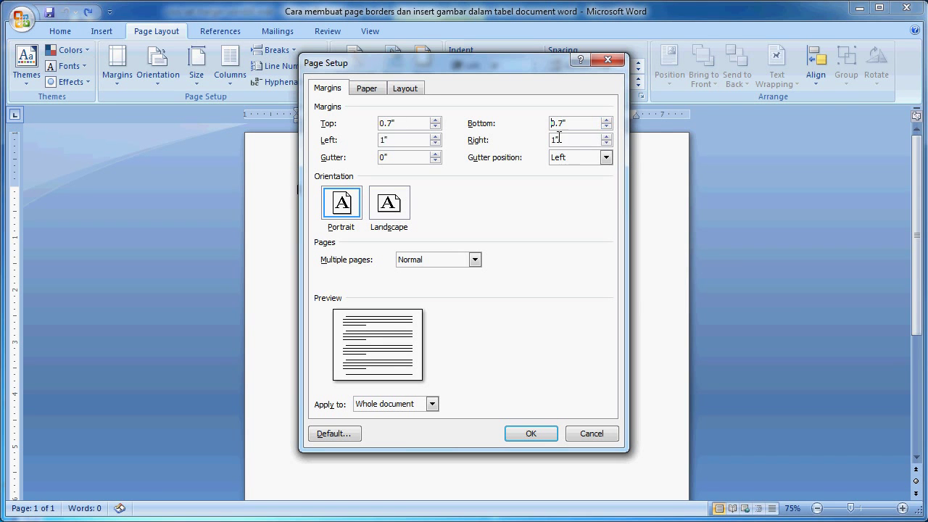
left_click(435, 143)
left_click(435, 143)
left_click(607, 143)
left_click(607, 143)
left_click(607, 143)
left_click(531, 433)
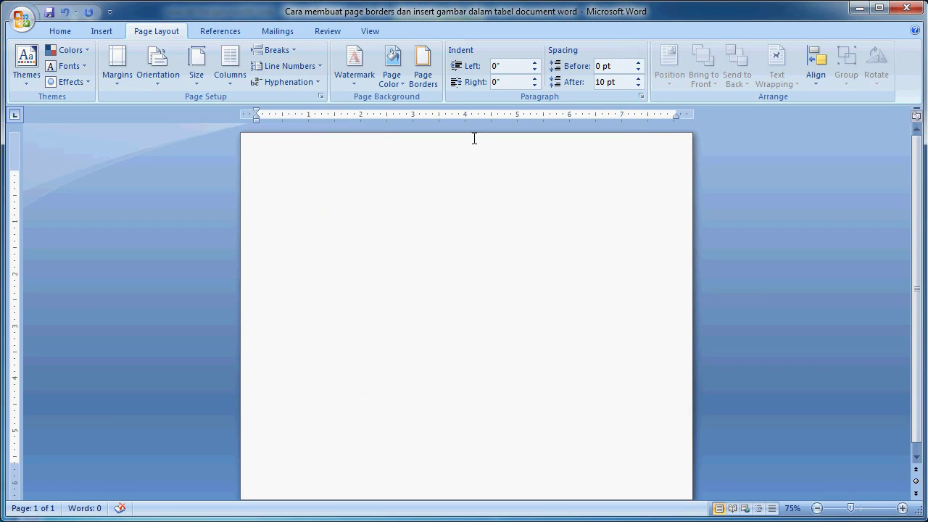
Step: Insert a table with two columns and two rows
left_click(95, 33)
left_click(126, 80)
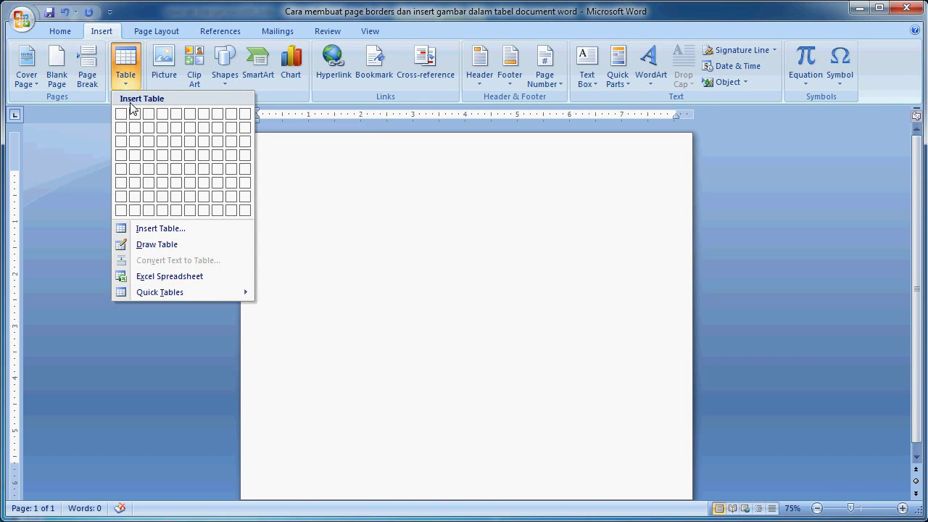
left_click(133, 128)
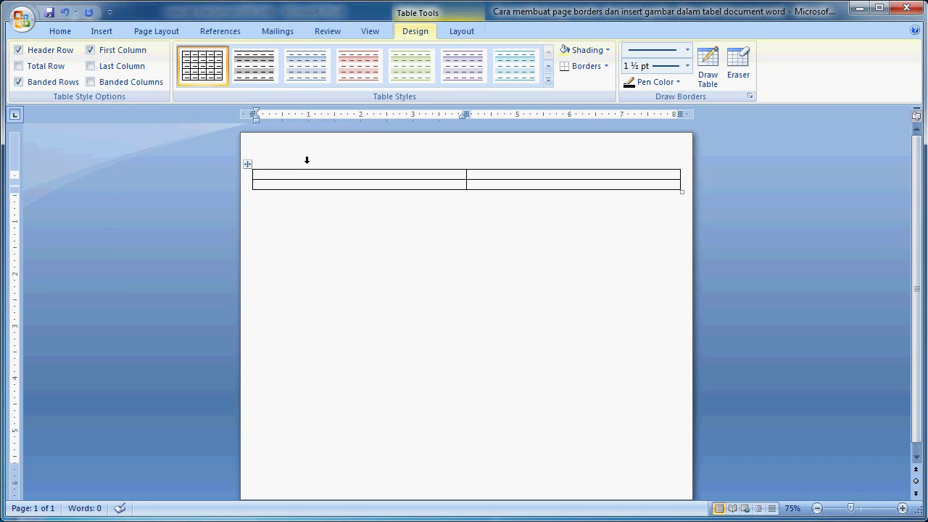
Step: Give all table borders dark blue 1½ pt lines in Borders and Shading
left_click(248, 165)
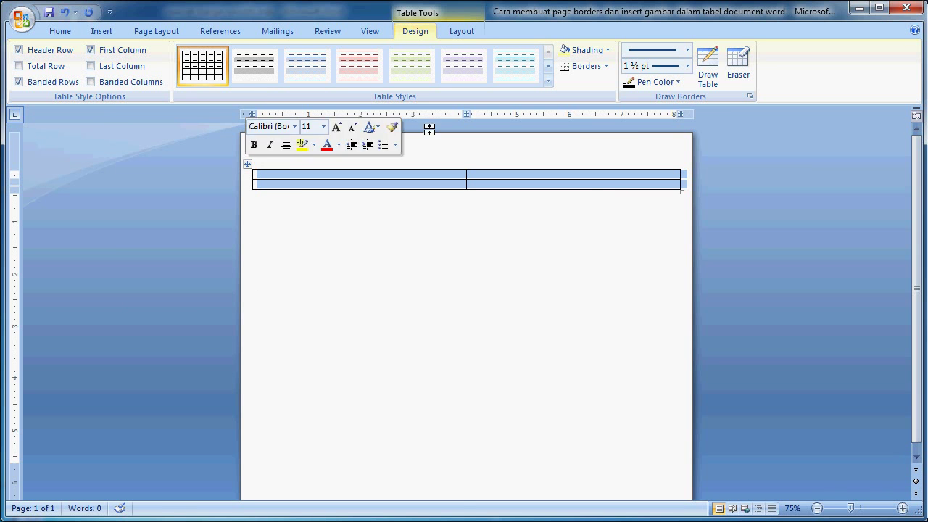
left_click(587, 66)
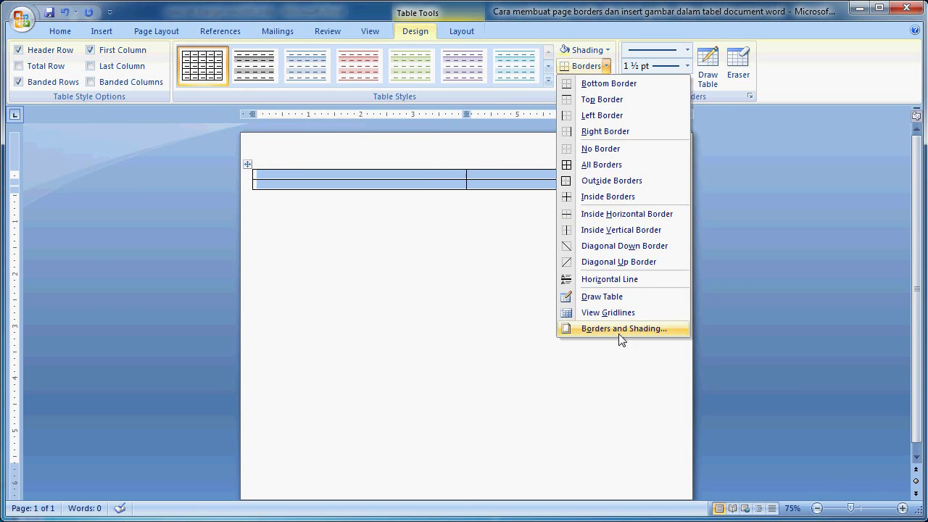
left_click(618, 329)
left_click(458, 285)
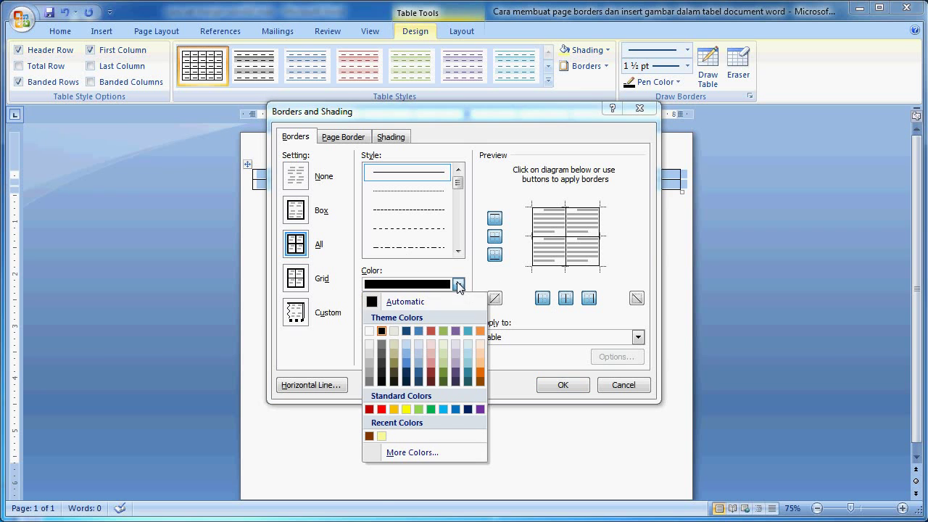
left_click(406, 331)
left_click(458, 316)
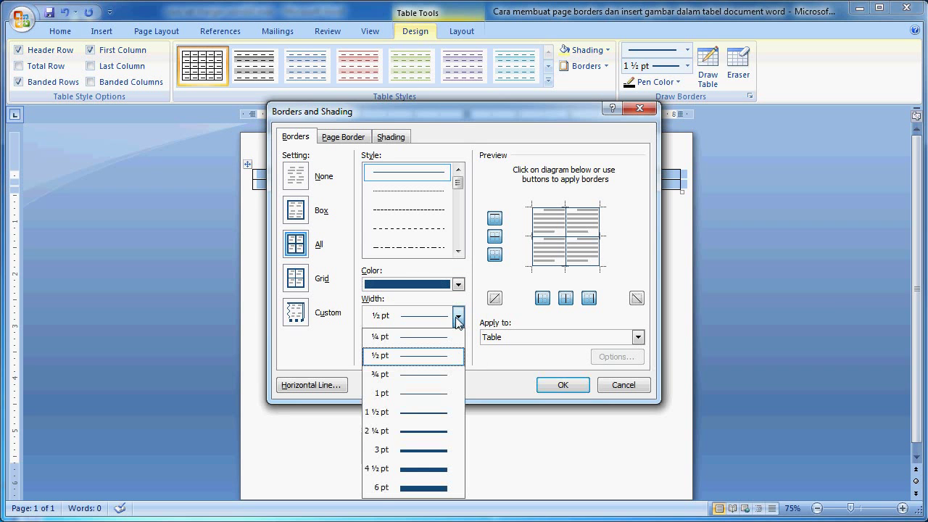
left_click(418, 412)
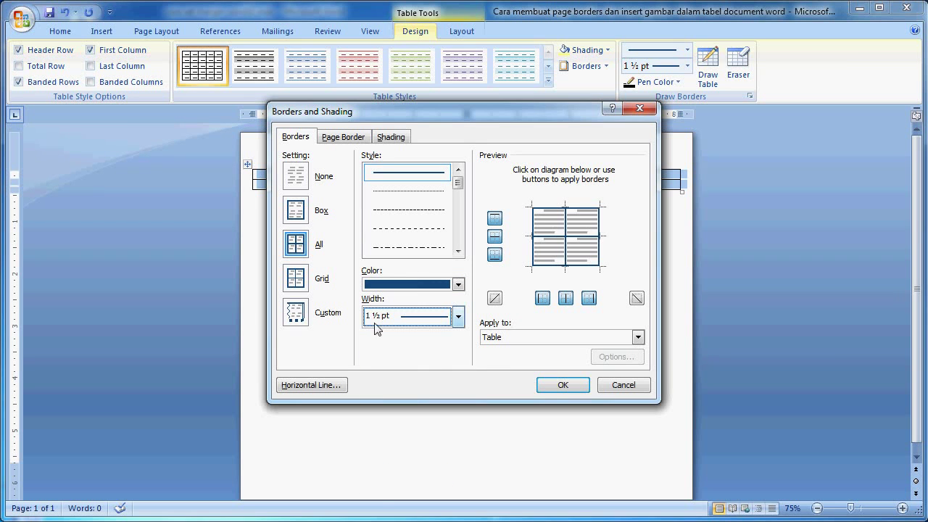
left_click(567, 388)
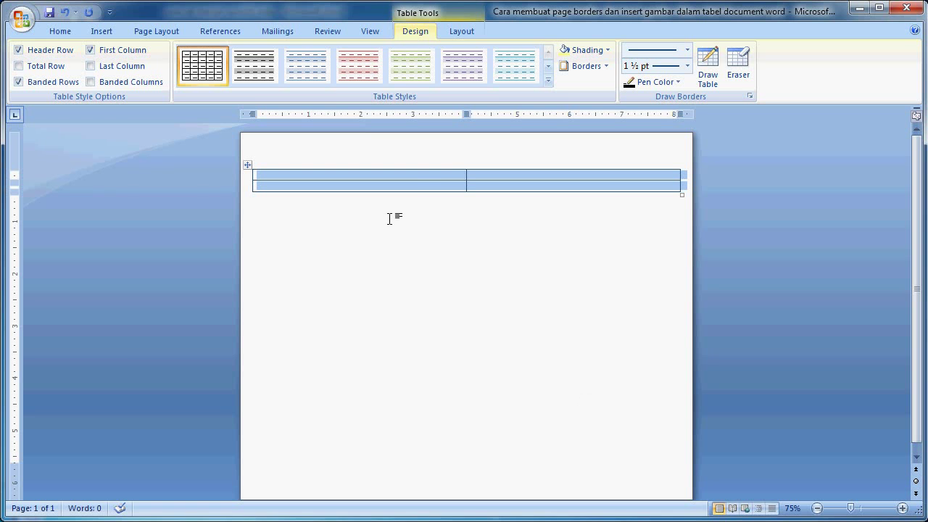
Step: Set the table cells to 2.38" row height and 3.61" column width
left_click(468, 31)
left_click(510, 58)
type("2.38")
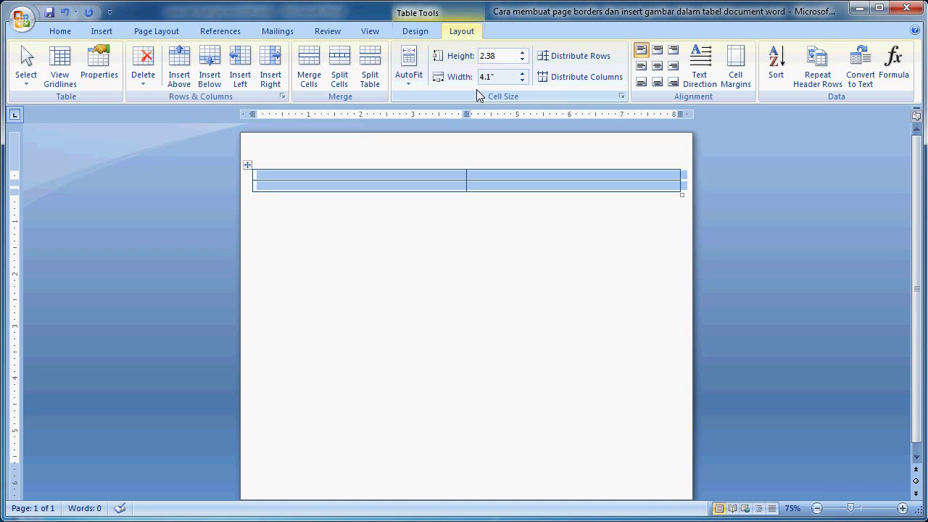
left_click(496, 76)
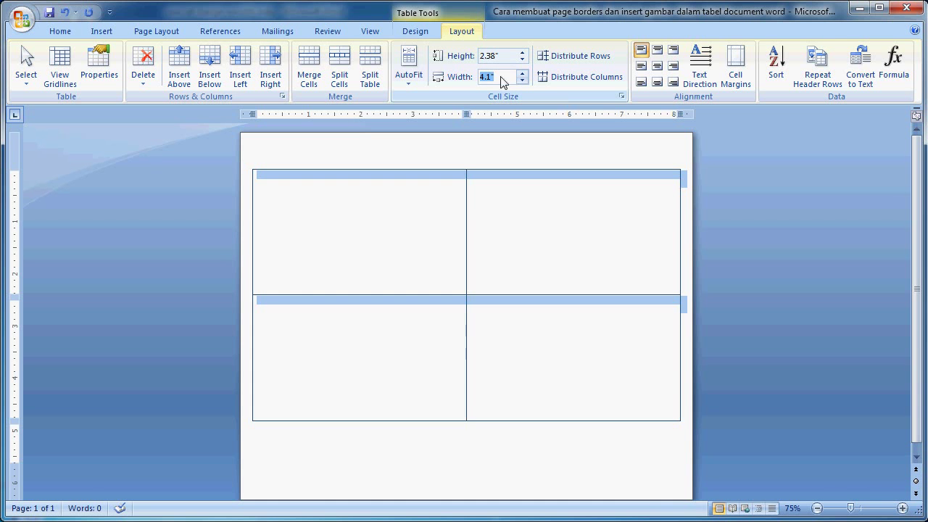
type("3.")
key("Return")
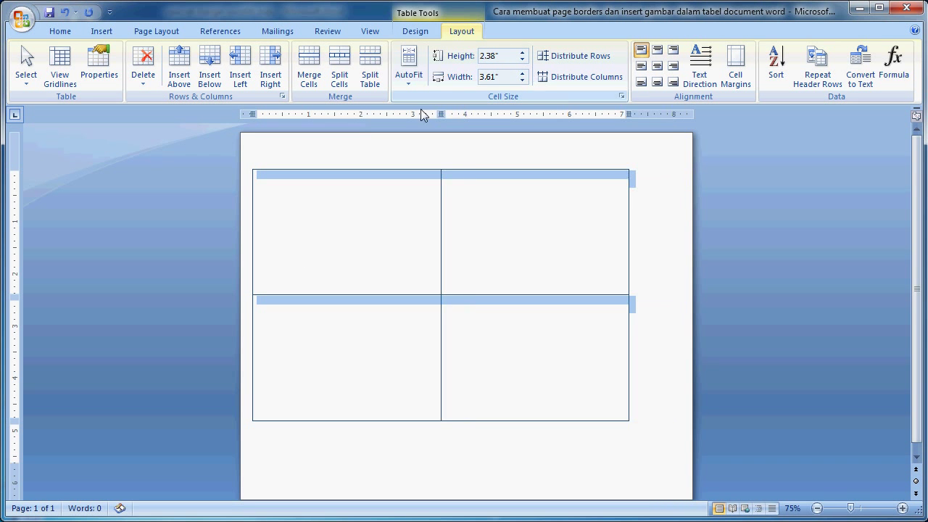
left_click(332, 187)
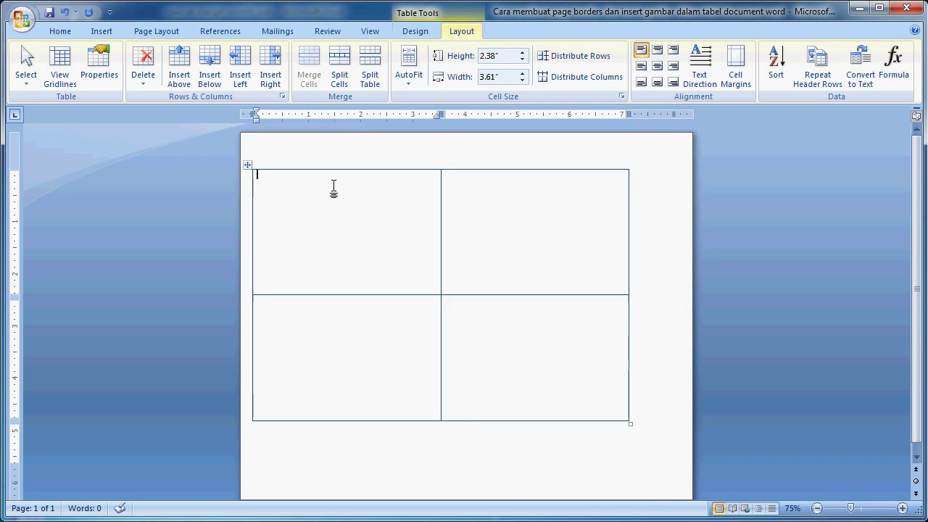
left_click(109, 33)
Step: Insert the Desert sample picture into the top-left cell
left_click(166, 64)
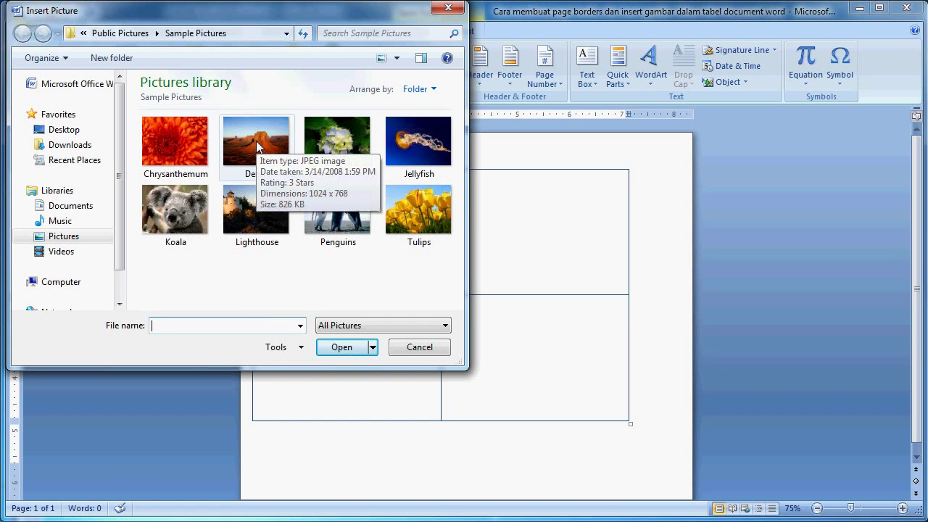
left_click(257, 144)
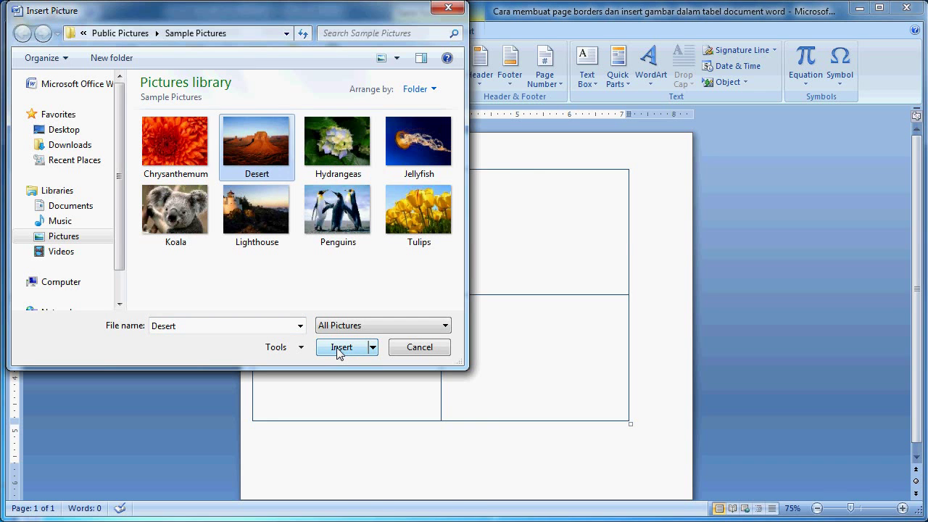
left_click(337, 348)
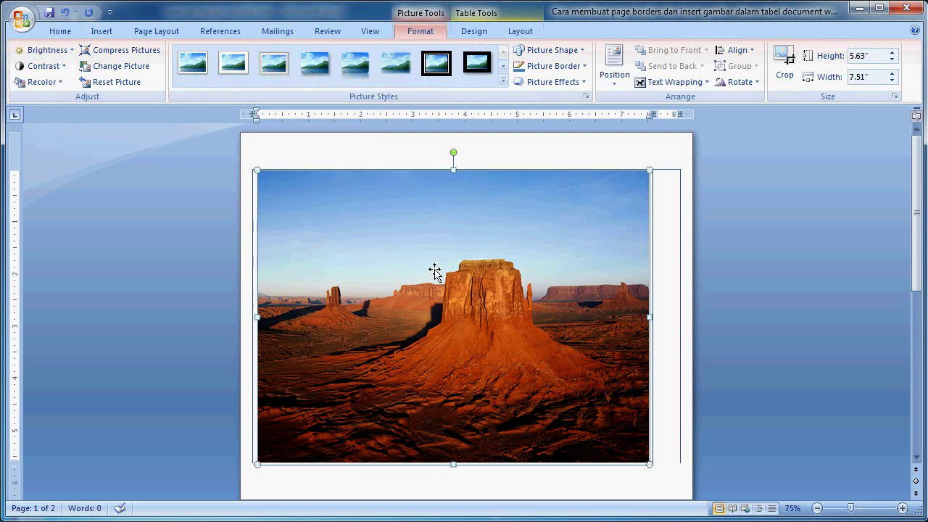
Step: Unlock the aspect ratio and resize the Desert photo to 2.2" by 2.93"
left_click(895, 96)
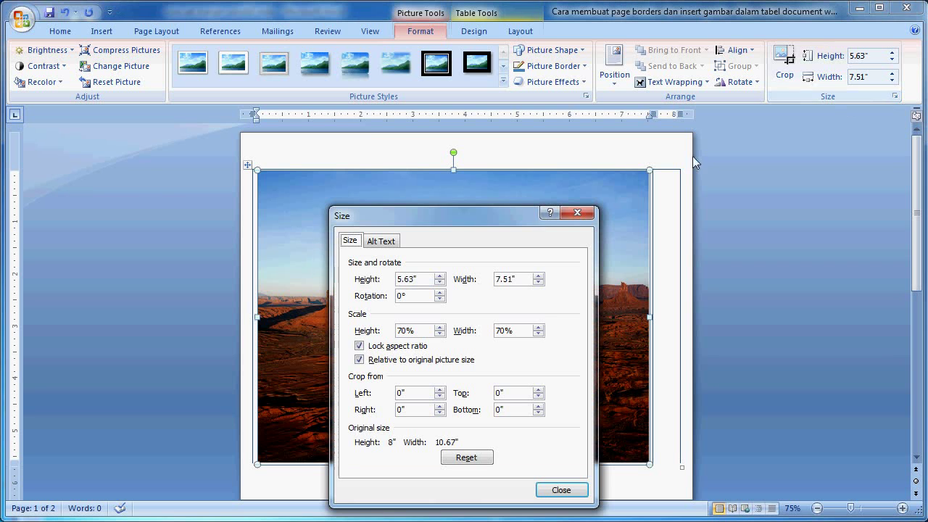
left_click(392, 347)
left_click_drag(425, 280, 386, 283)
type("2.2")
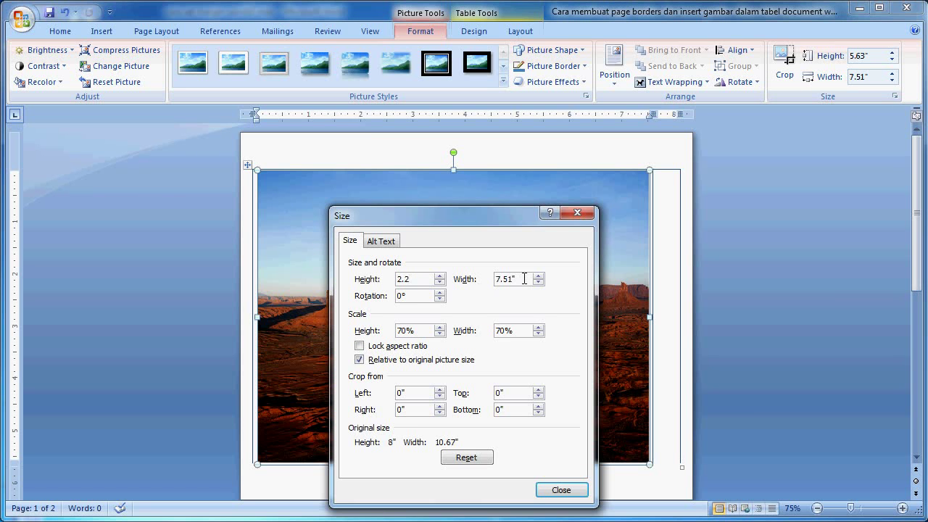
key("Tab")
type("2.")
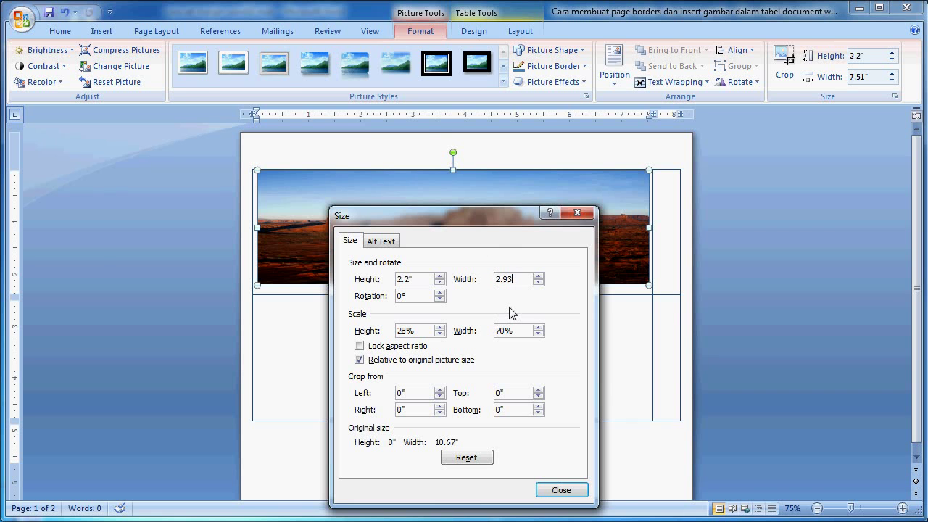
key("Return")
left_click(488, 191)
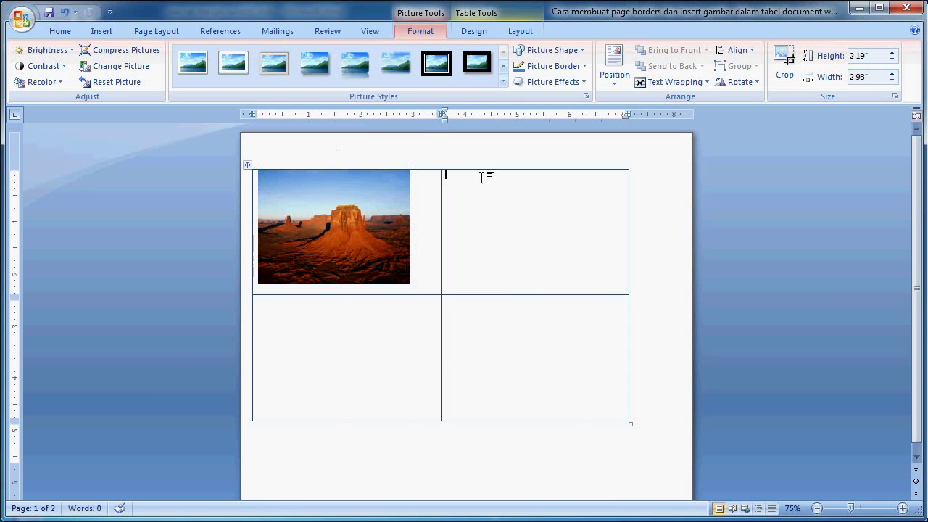
left_click(102, 34)
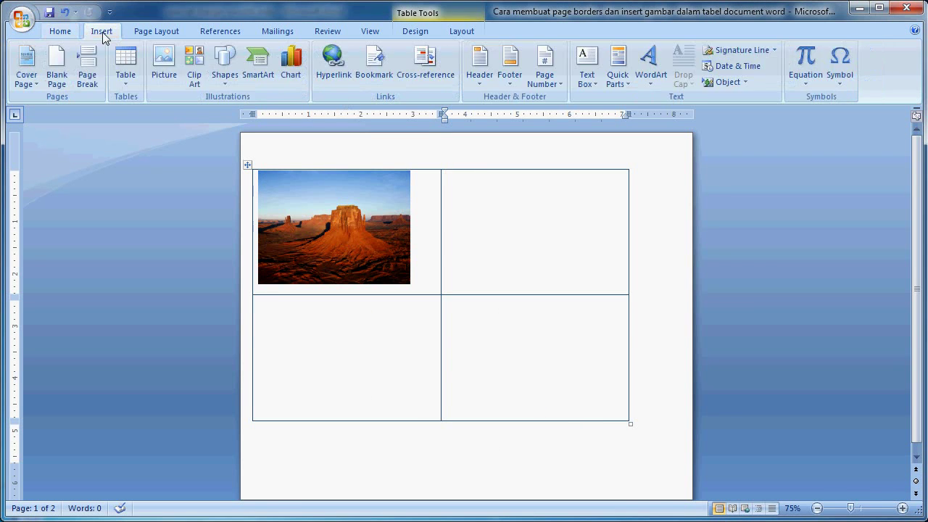
Step: Insert the Penguins sample picture into the top-right cell
left_click(160, 75)
left_click(337, 210)
left_click(342, 346)
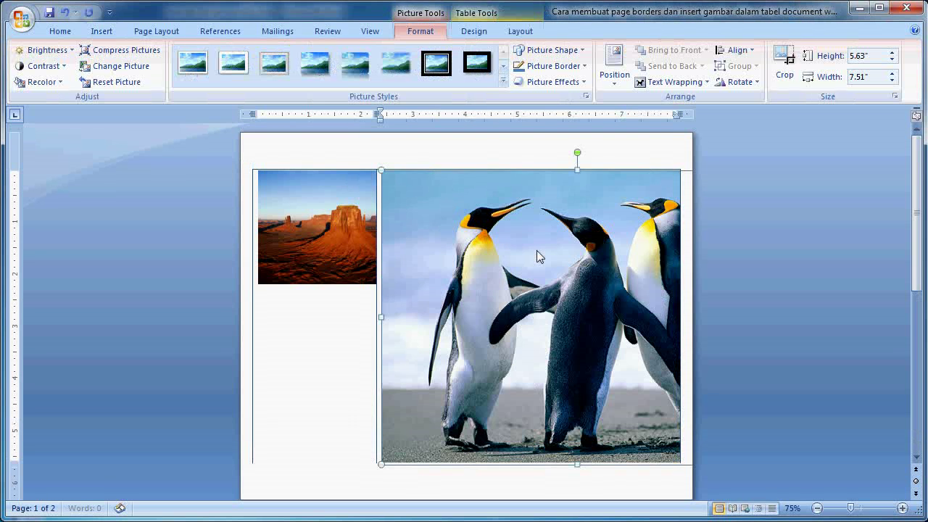
Step: Unlock the aspect ratio and set the Penguins photo to 2.2" high, 2.93" wide
left_click(895, 96)
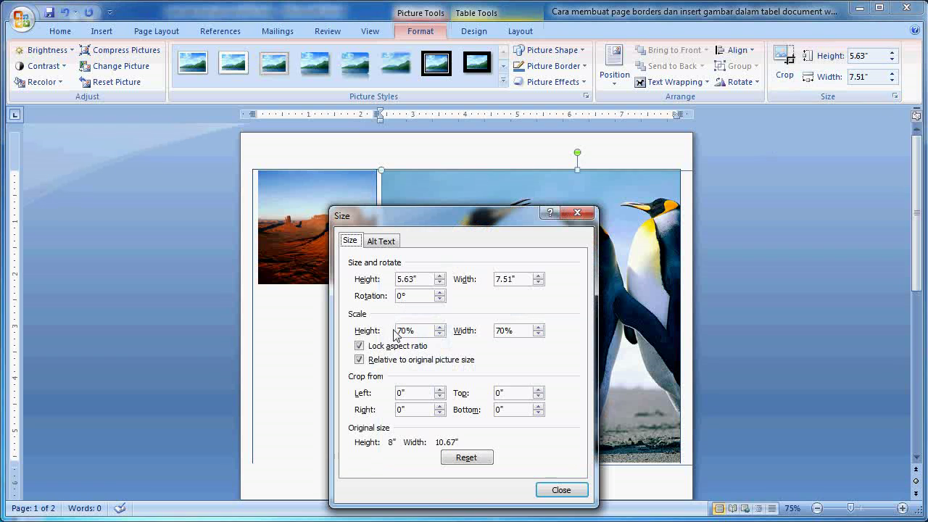
left_click(359, 346)
left_click_drag(421, 279, 321, 280)
type("2.2")
left_click_drag(520, 280, 460, 284)
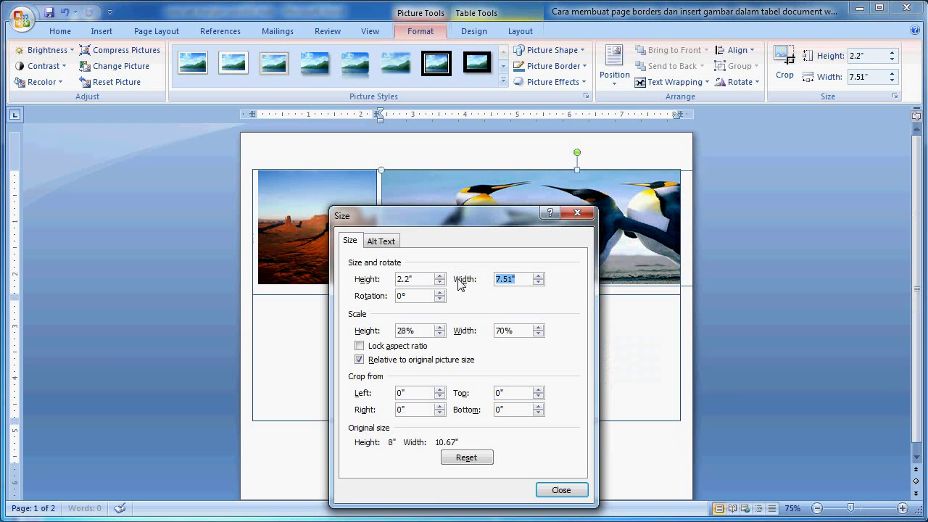
type("2.93")
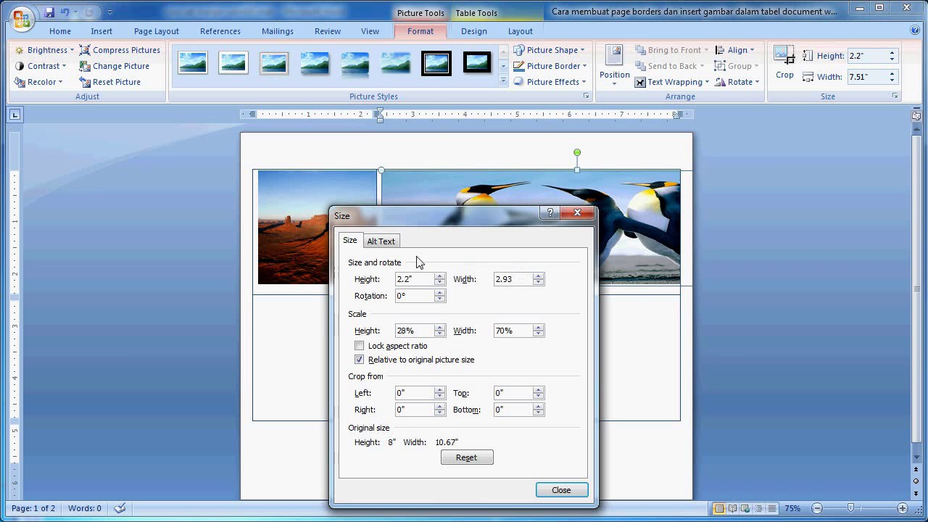
key("Return")
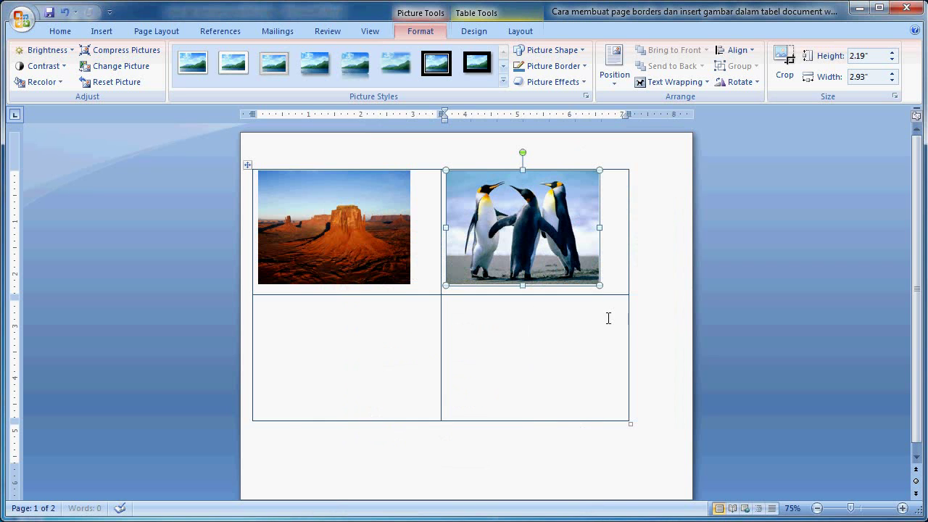
left_click(336, 313)
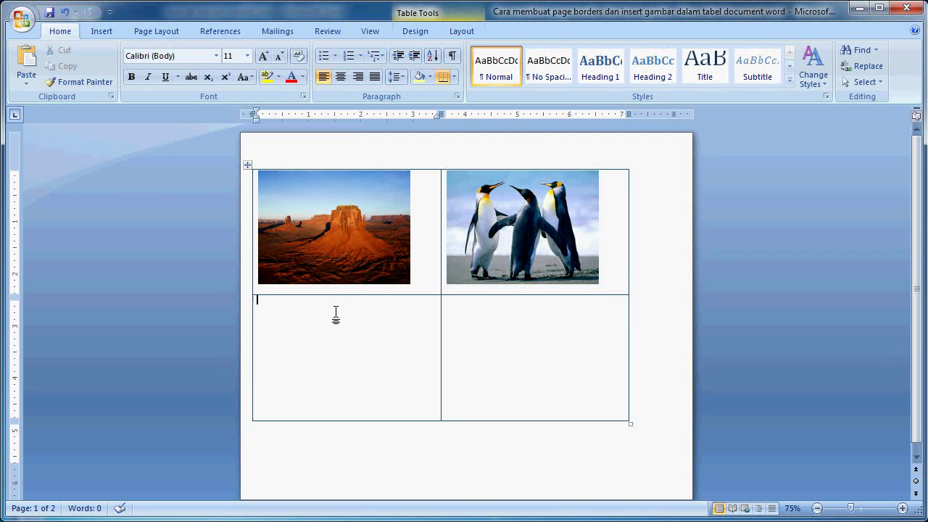
Step: Insert the Lighthouse sample picture into the bottom-left cell
left_click(101, 31)
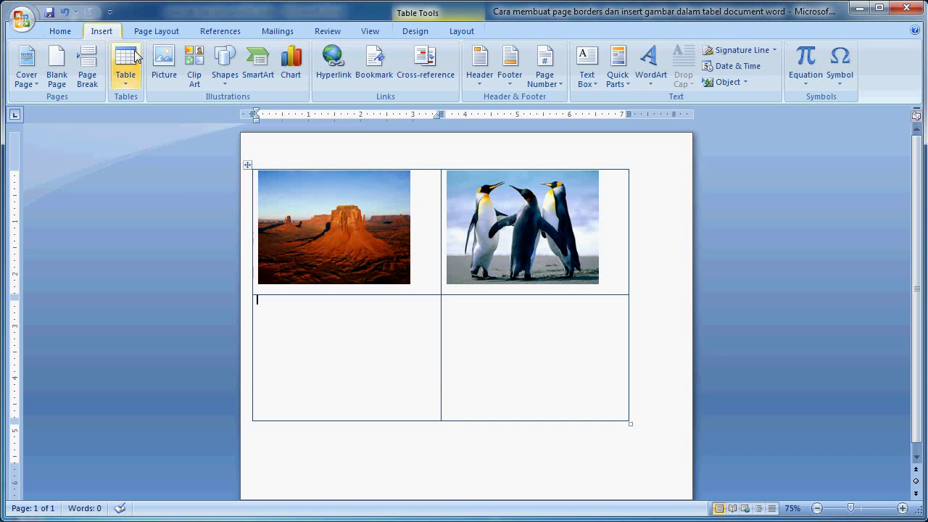
left_click(164, 66)
left_click(268, 227)
left_click(342, 347)
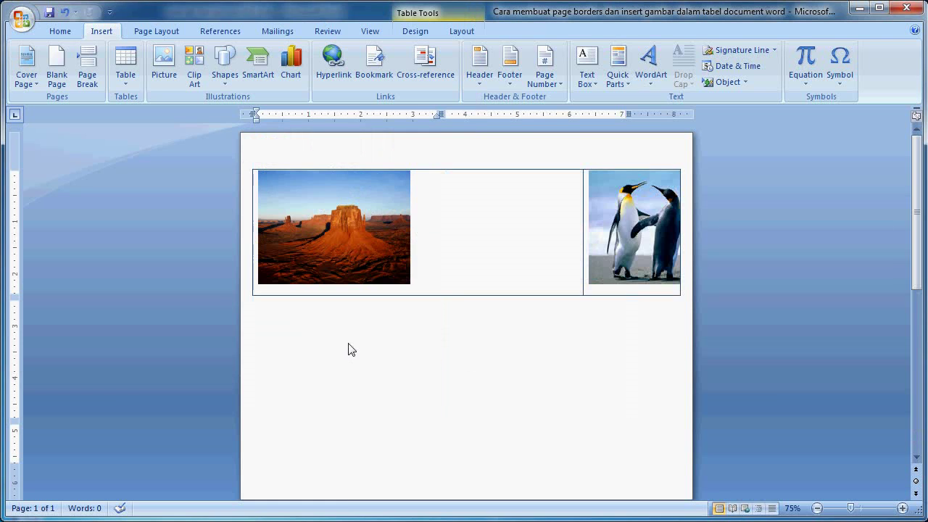
Step: Unlock the aspect ratio and resize the Lighthouse photo to 2.2" by 2.93"
left_click(895, 96)
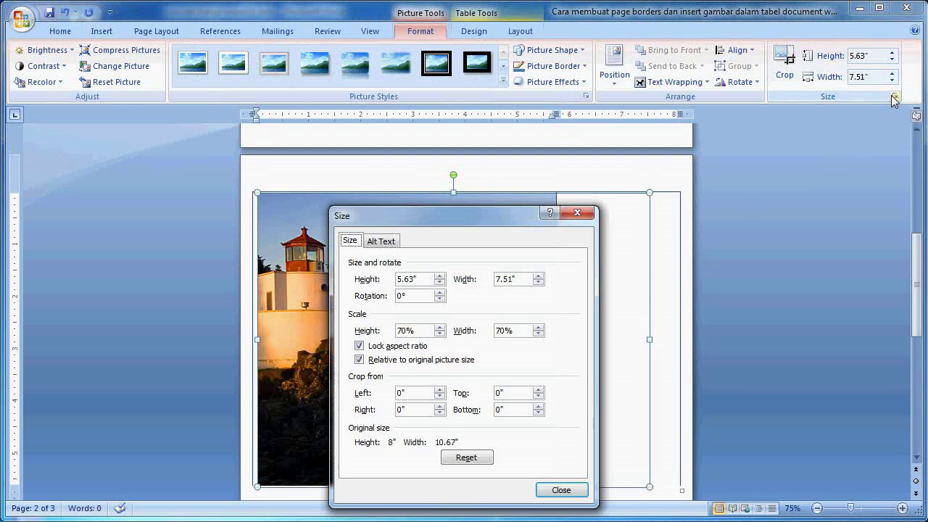
left_click(368, 346)
left_click_drag(425, 279, 368, 278)
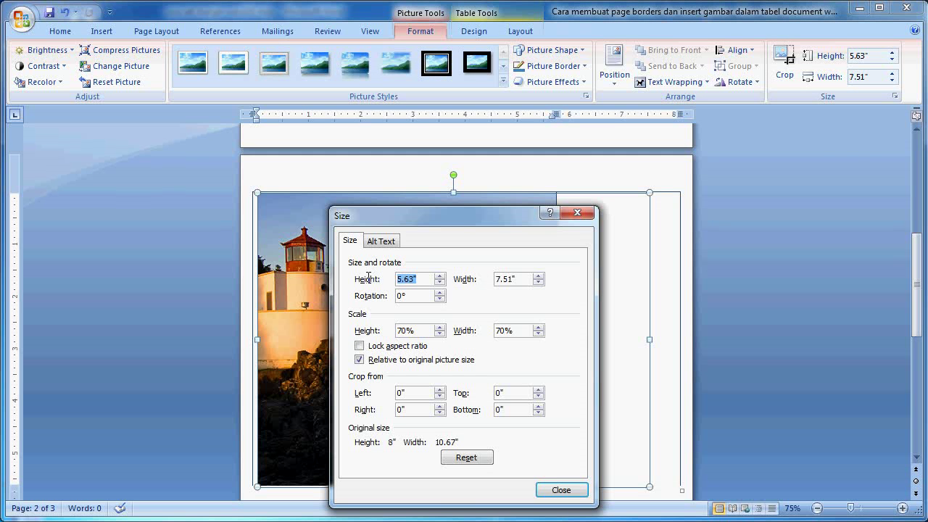
type("2.2")
key("Tab")
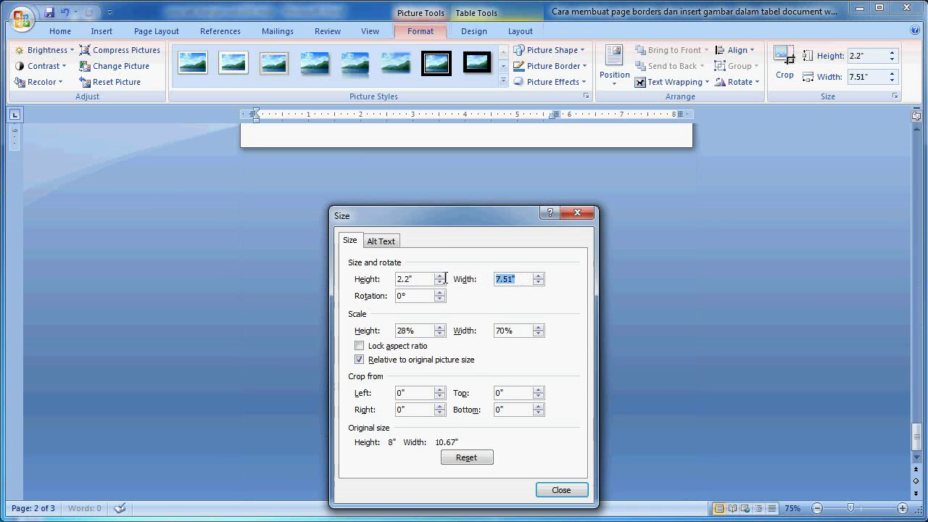
type("2.93")
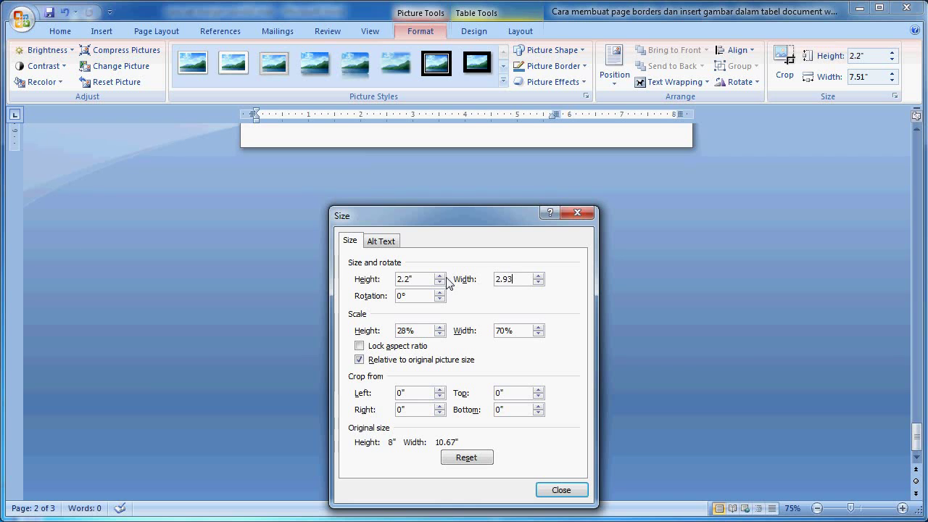
key("Return")
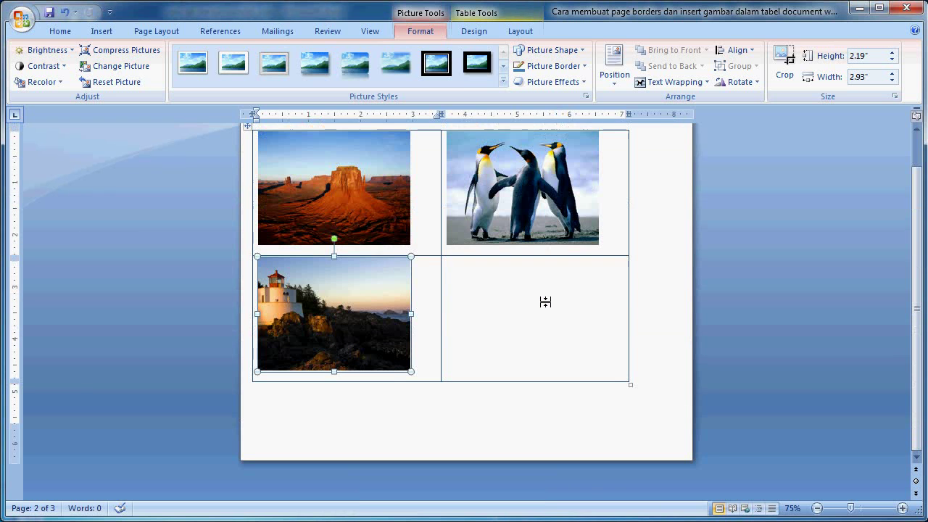
Step: Insert the Tulips sample picture into the bottom-right cell
left_click(477, 264)
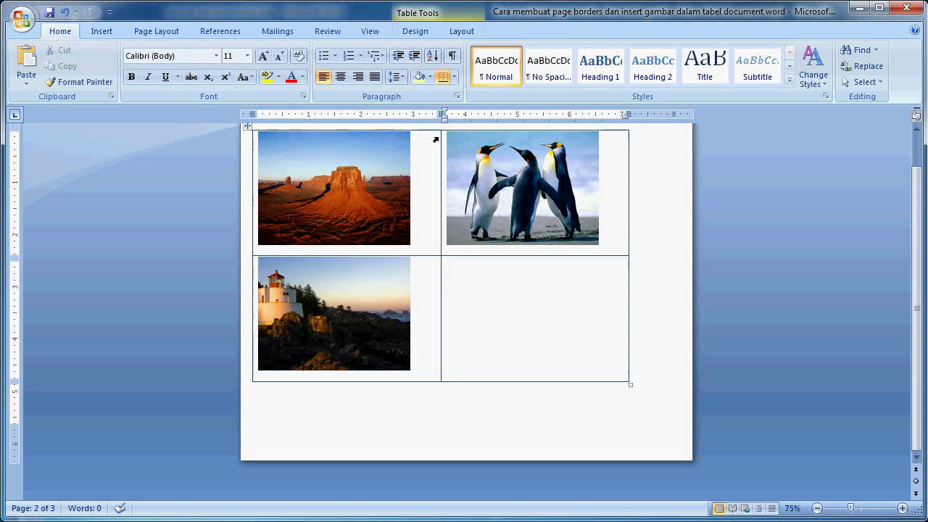
left_click(100, 31)
left_click(173, 74)
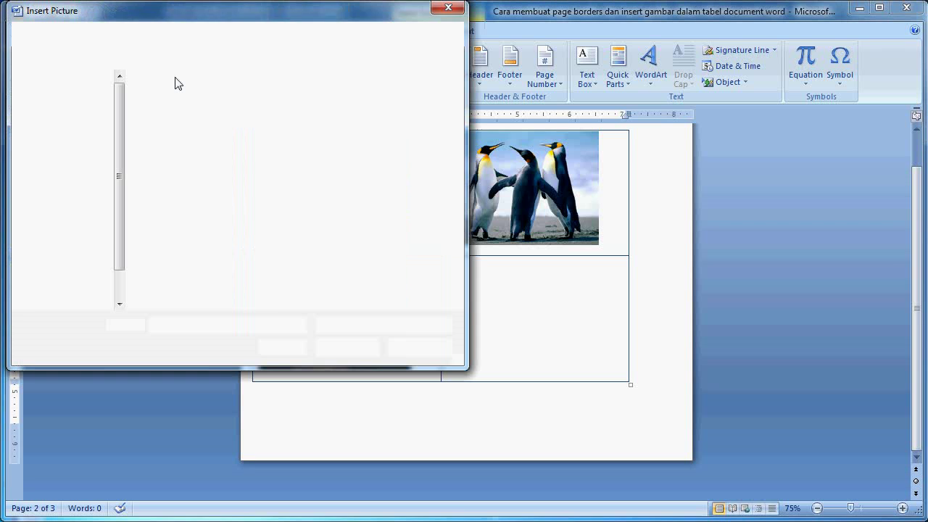
left_click(417, 225)
left_click(353, 346)
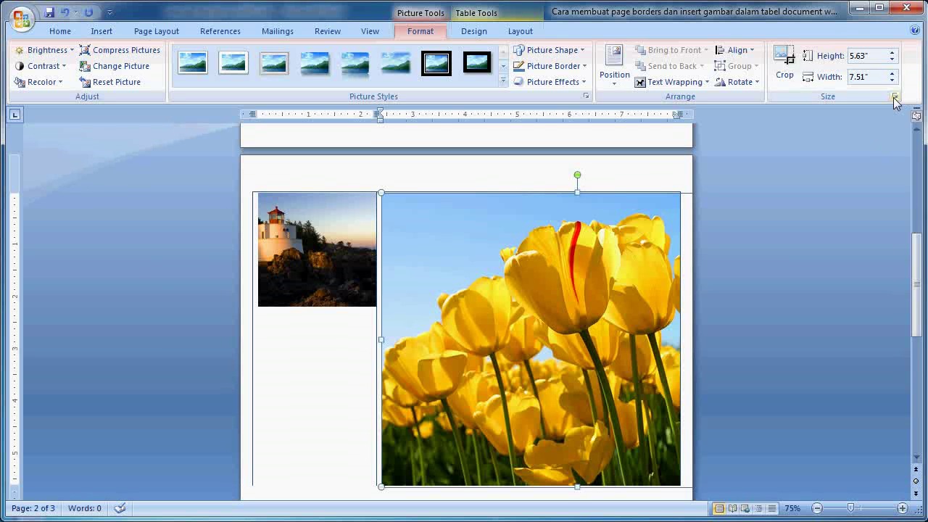
Step: Unlock the aspect ratio and set the Tulips photo to 2.2" high, 2.93" wide
left_click(895, 96)
left_click(390, 347)
left_click_drag(419, 279, 332, 276)
type("2.2")
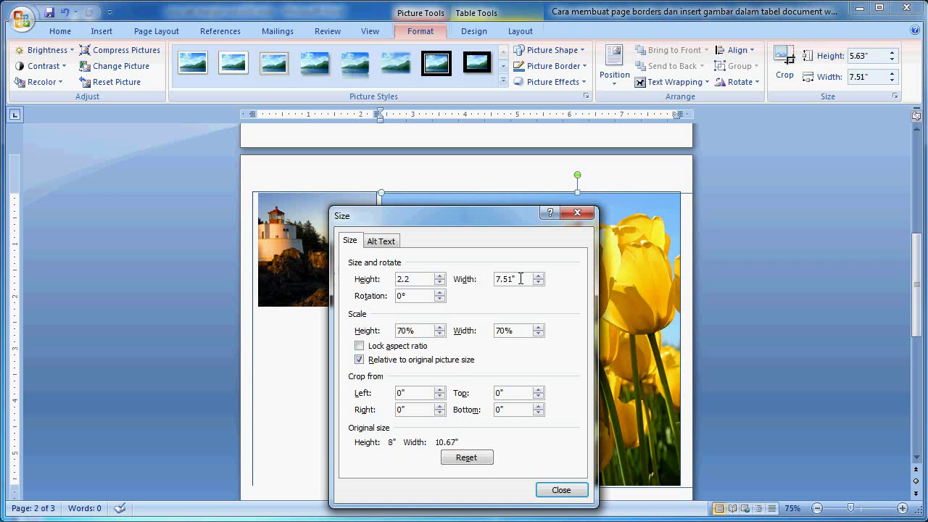
key("Tab")
type("2.9")
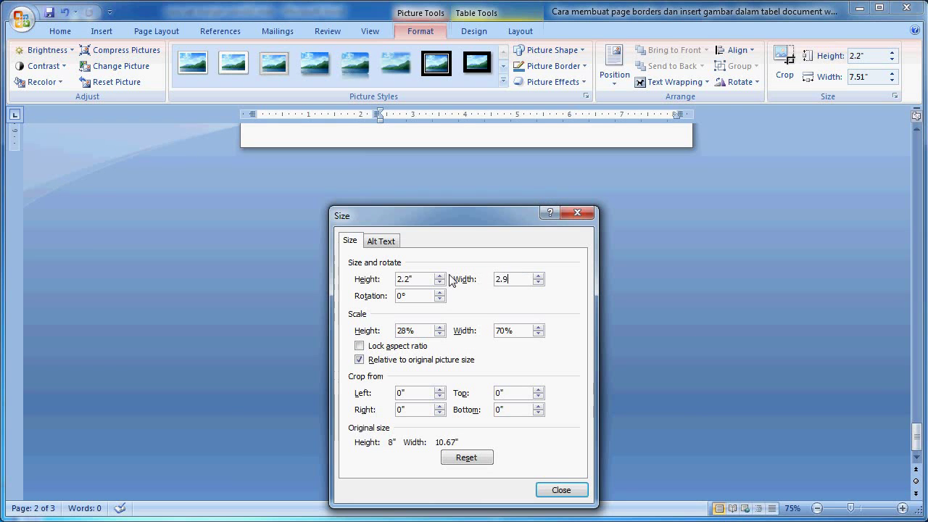
key("Return")
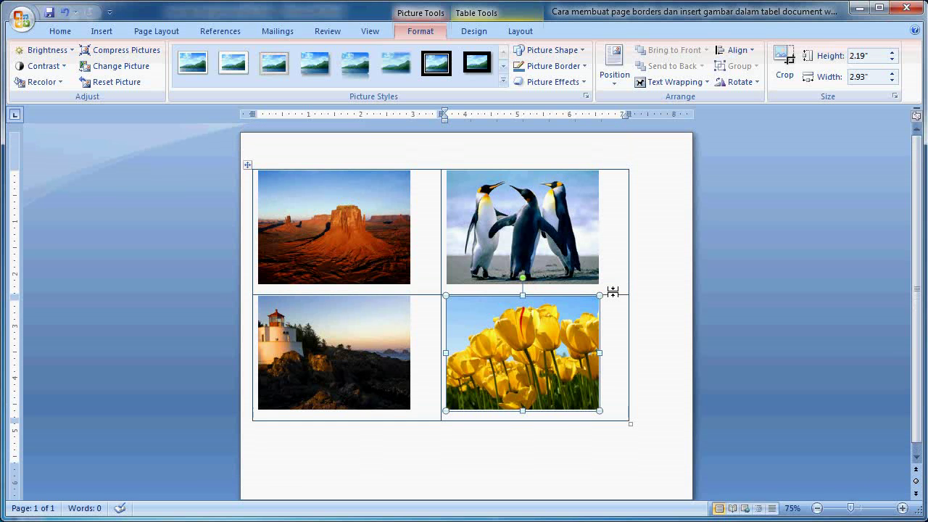
left_click(917, 458)
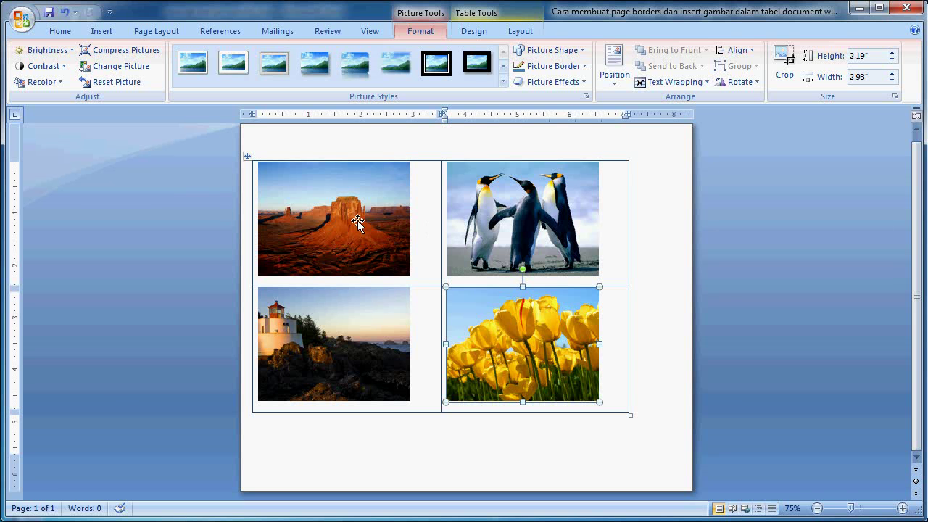
Step: Apply the first white-frame Picture Style to the Desert, Penguins, Lighthouse and Tulips photos
left_click(267, 193)
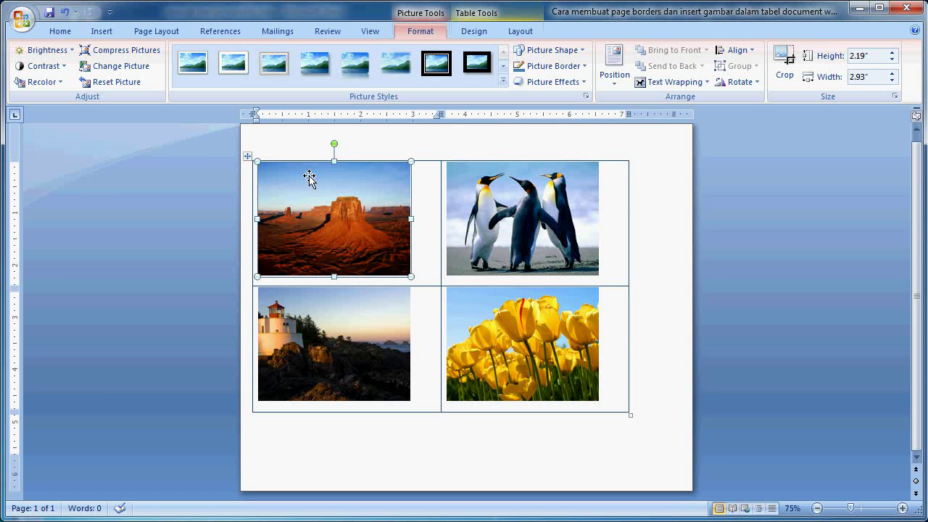
left_click(202, 68)
left_click(523, 208)
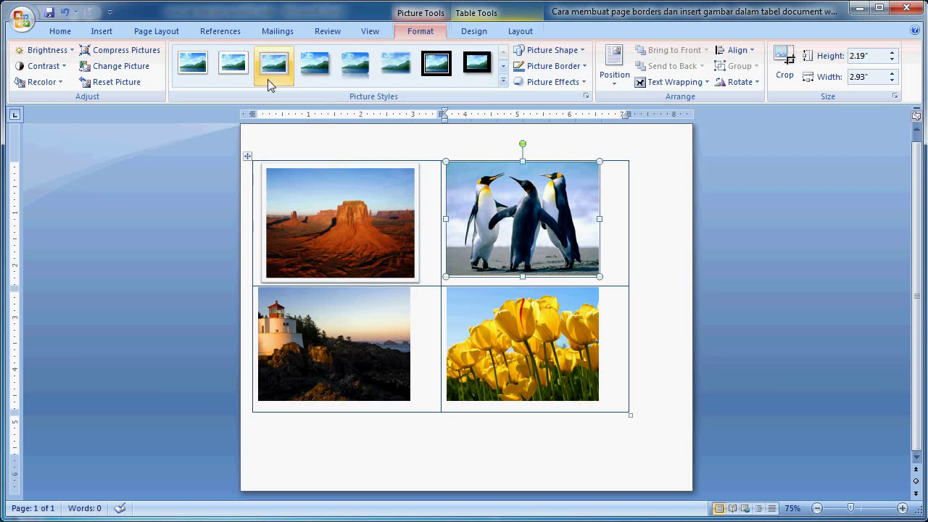
left_click(204, 66)
left_click(338, 342)
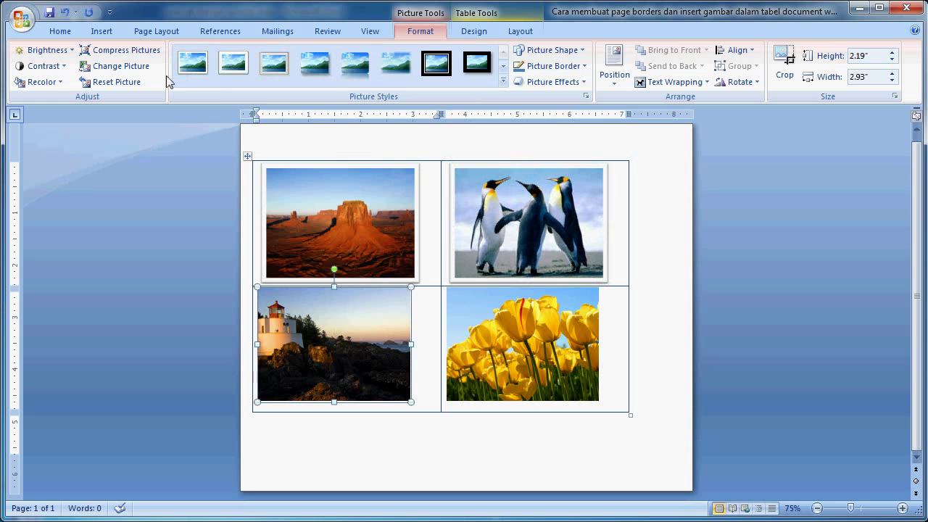
left_click(193, 64)
left_click(554, 356)
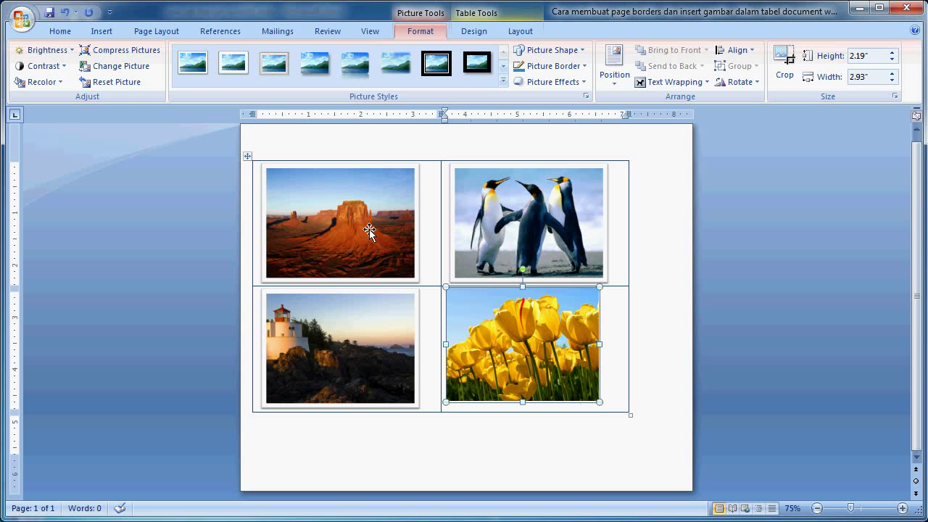
left_click(180, 73)
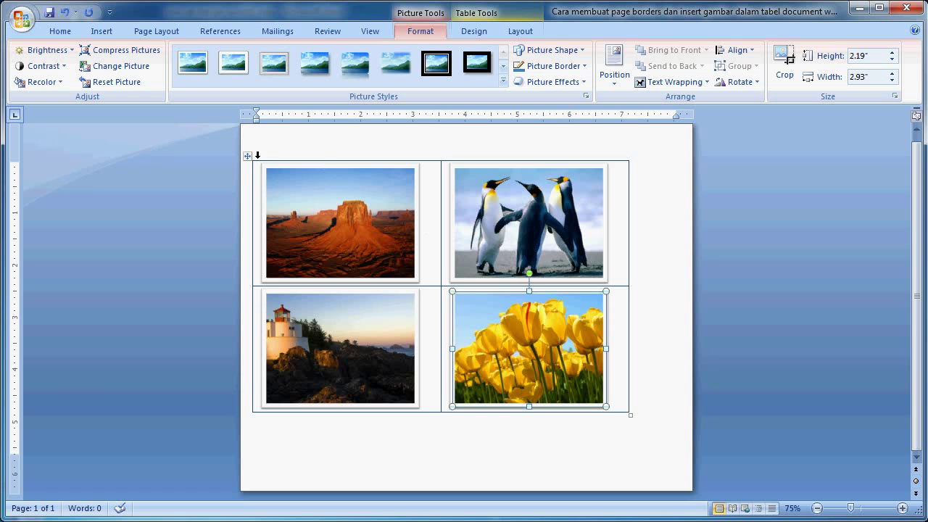
left_click(246, 157)
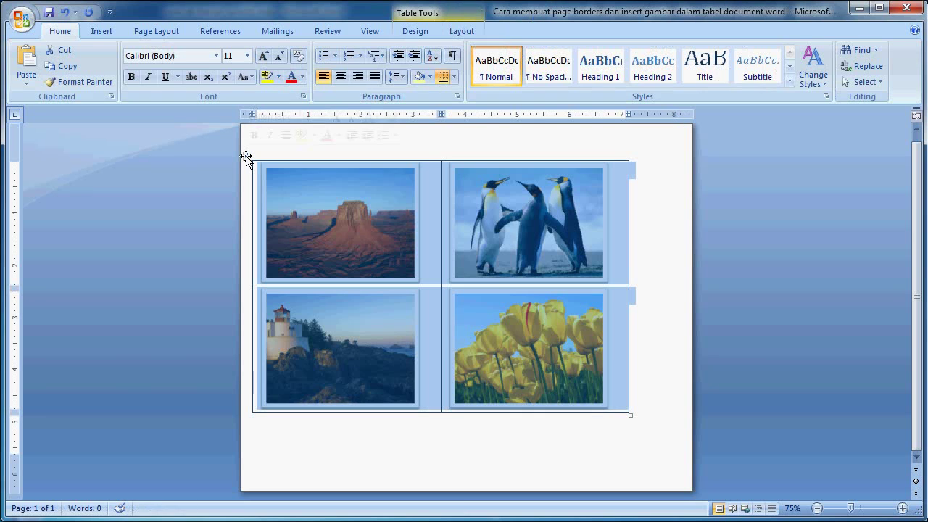
Step: Set the table's default cell margins to 0.2" on top, bottom, left and right
left_click(470, 38)
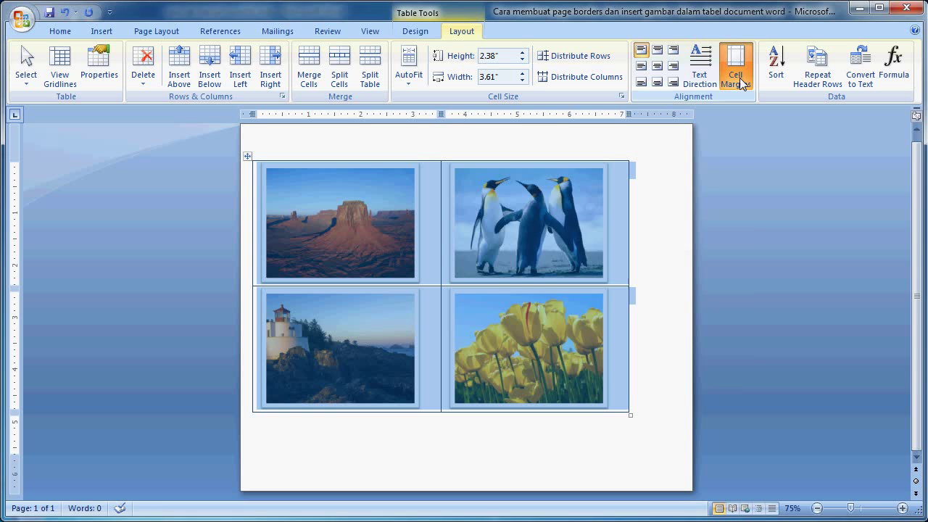
left_click(737, 73)
left_click(703, 364)
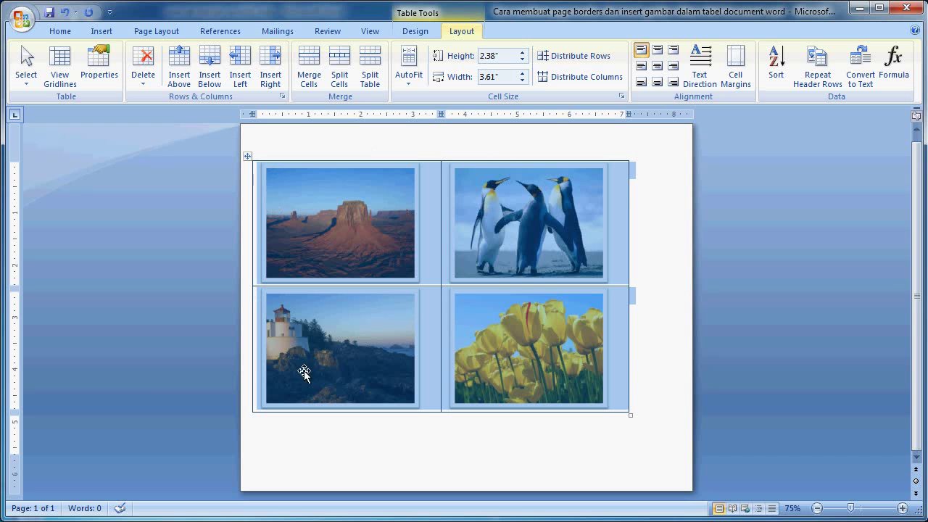
left_click(743, 81)
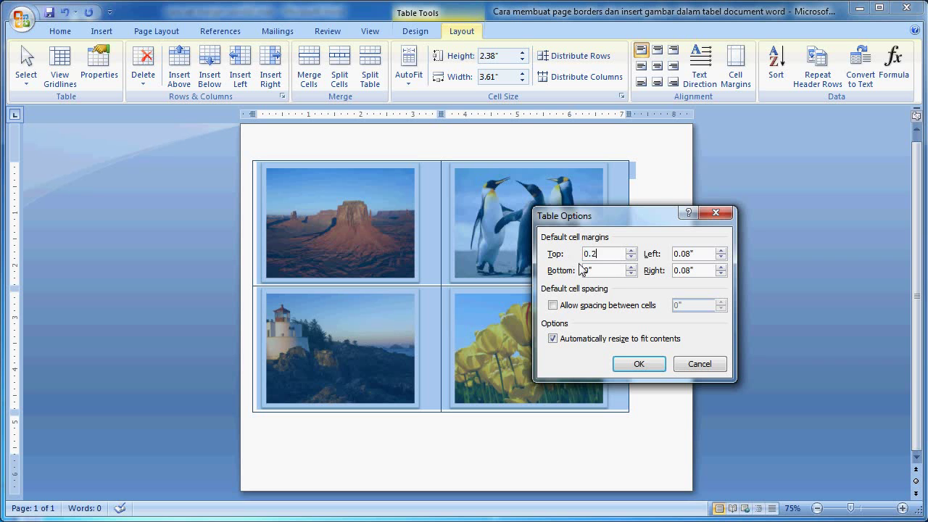
type("0.2")
key("Tab")
type("0.2")
key("Tab")
type("0.2")
left_click(639, 364)
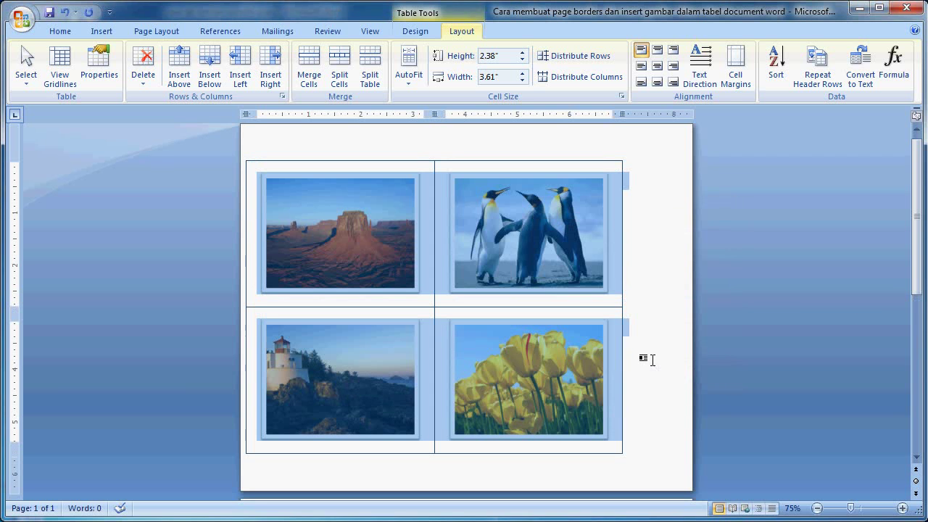
Step: Set the table alignment to Center in Table Properties
left_click(252, 290)
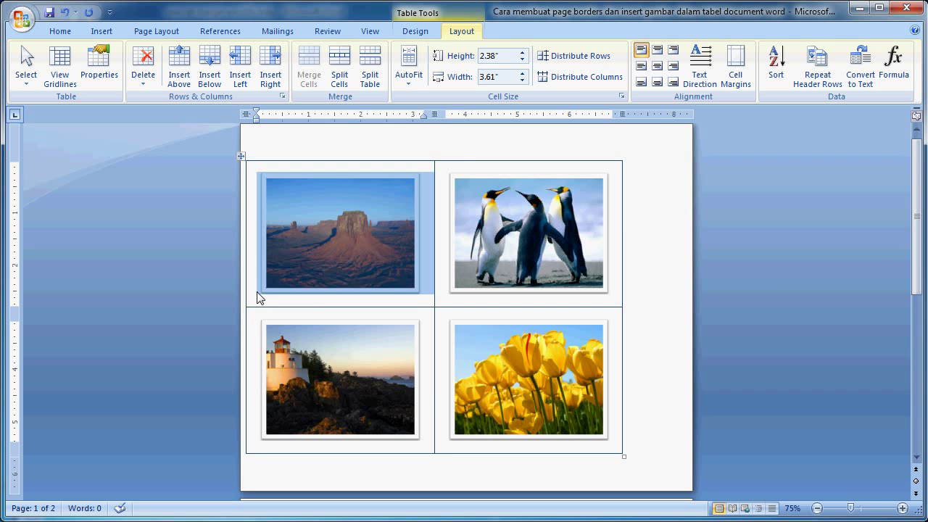
left_click(259, 297)
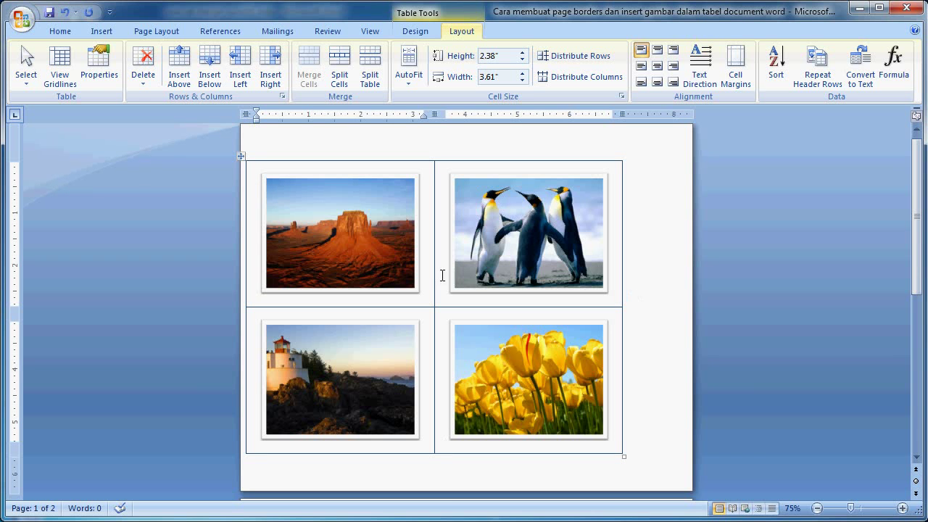
left_click(916, 129)
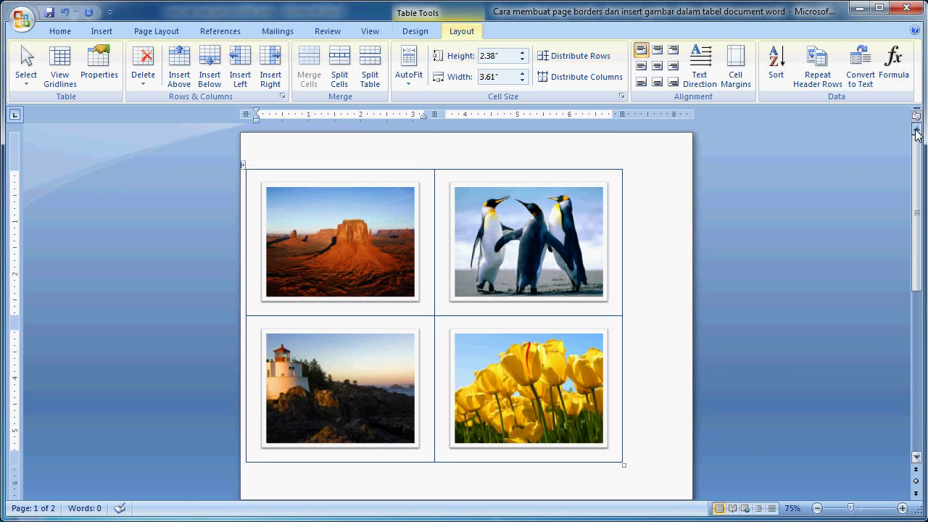
left_click(241, 167)
right_click(241, 167)
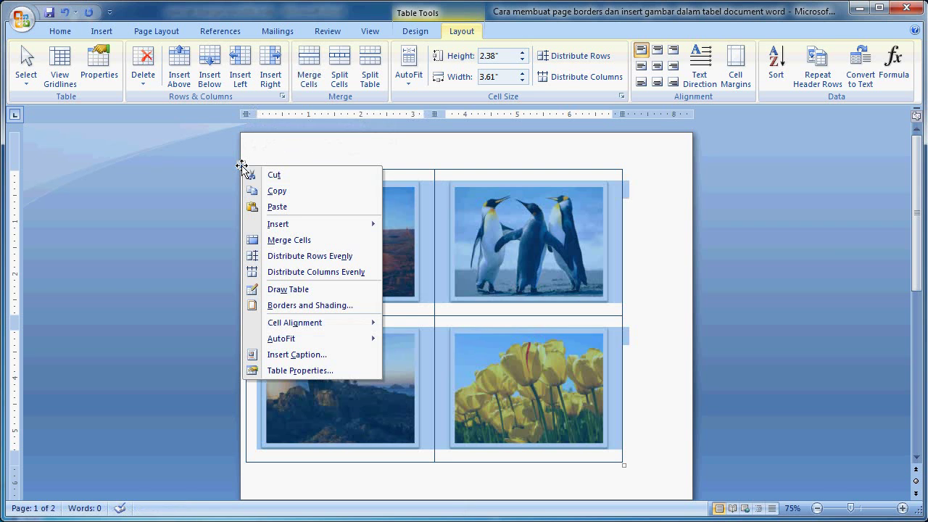
left_click(334, 370)
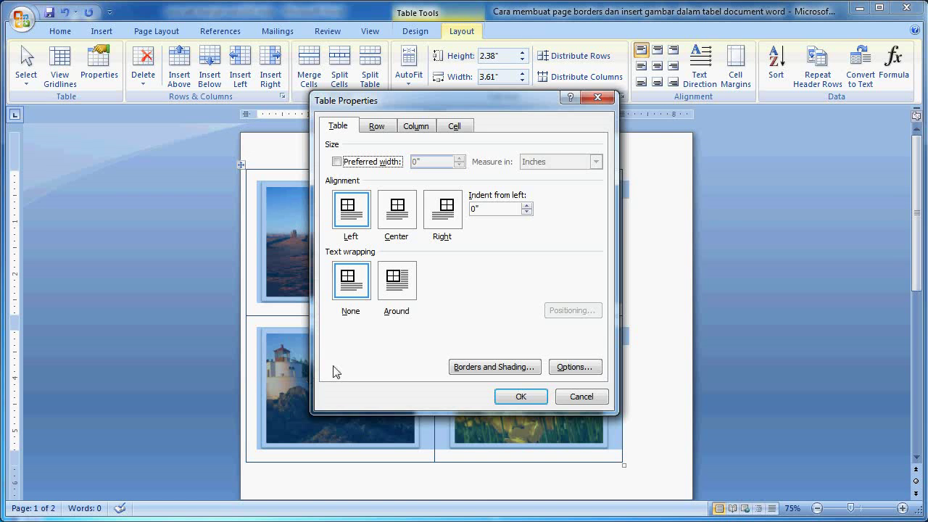
left_click(397, 210)
left_click(512, 396)
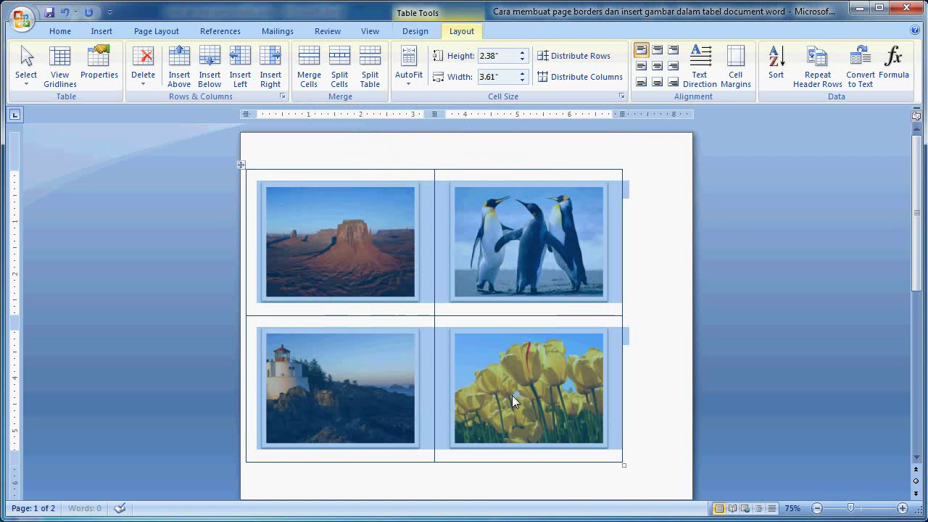
left_click(290, 306)
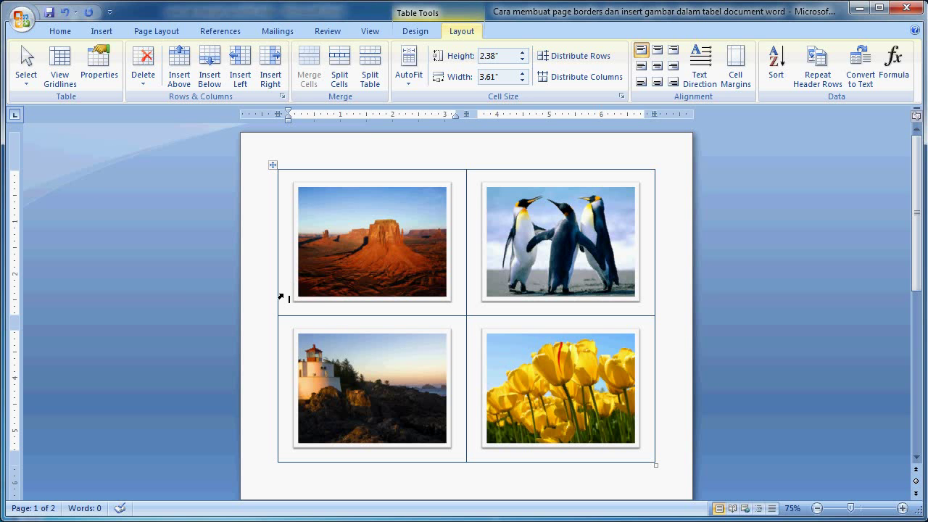
Step: Shade the desert photo cell red and the penguin photo cell yellow
left_click(60, 31)
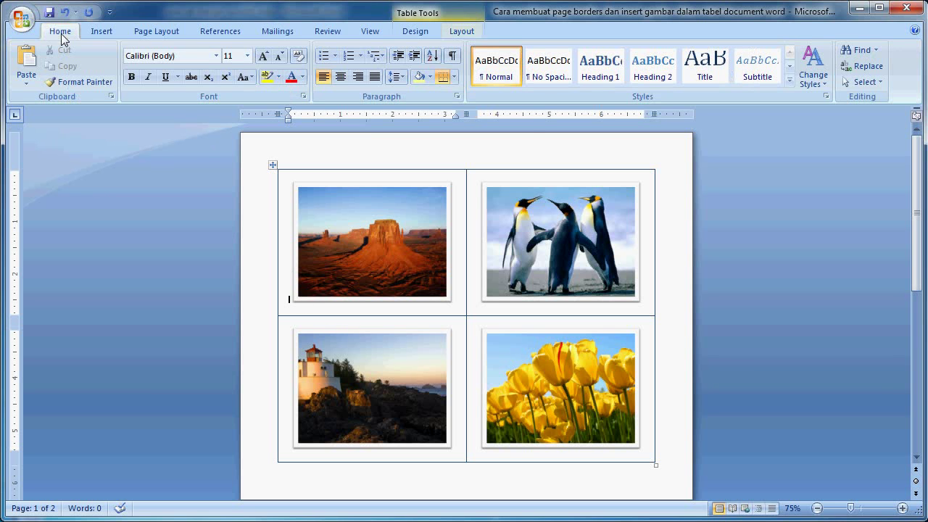
left_click(430, 78)
left_click(479, 107)
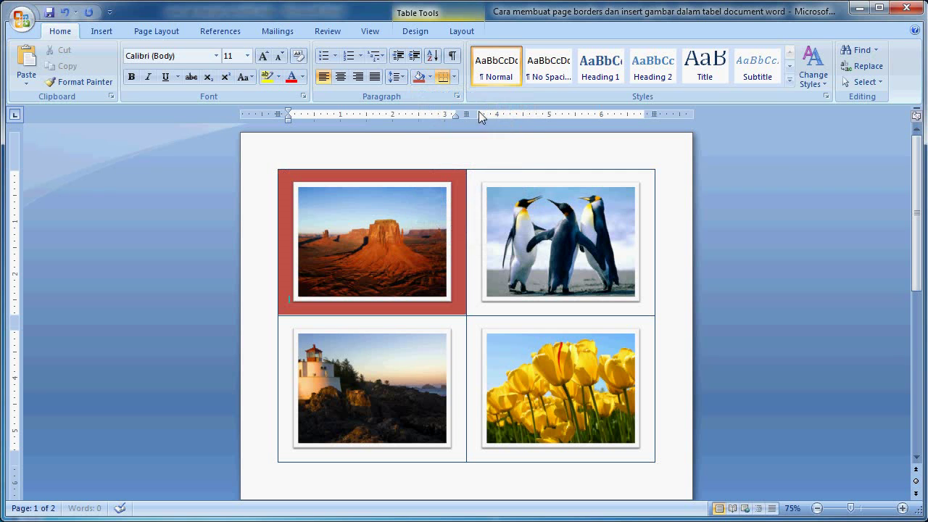
left_click(480, 301)
left_click(430, 77)
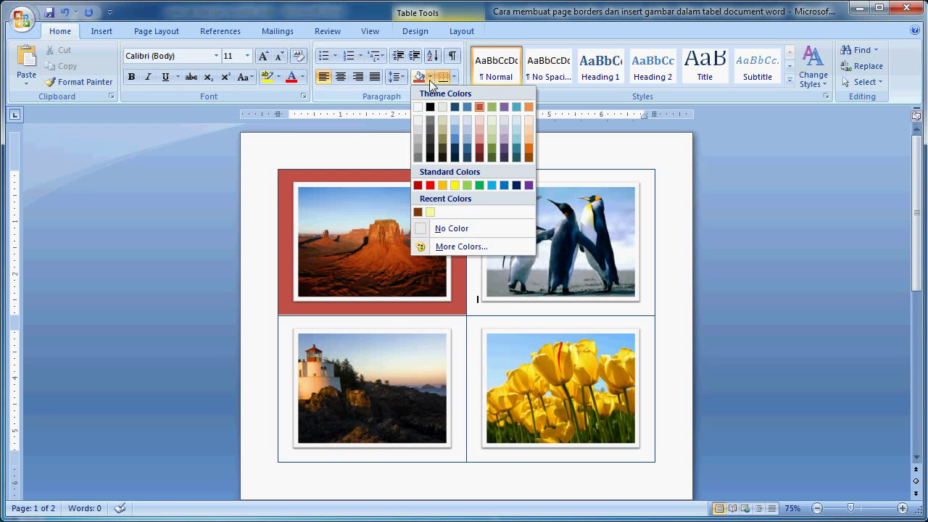
left_click(444, 187)
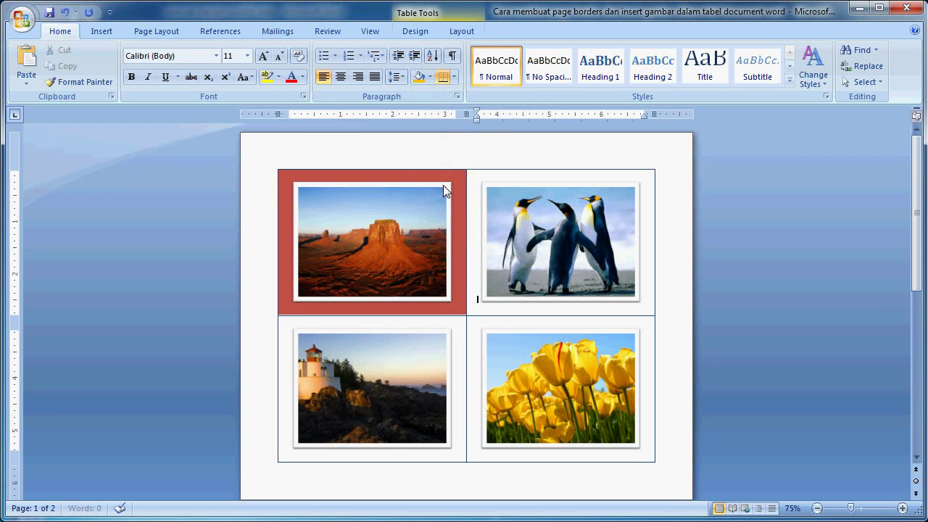
Step: Shade the lighthouse cell green and the tulip cell light blue, then open Page Borders
left_click(293, 444)
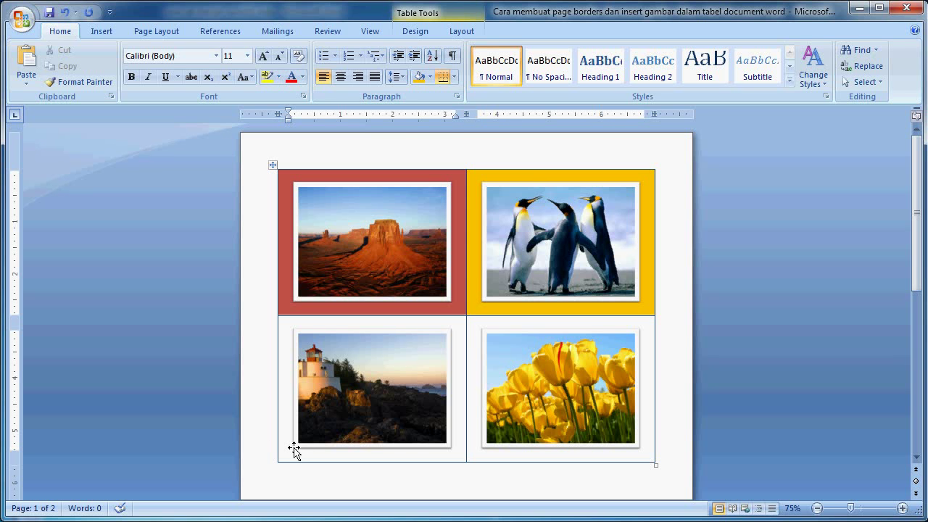
left_click(431, 78)
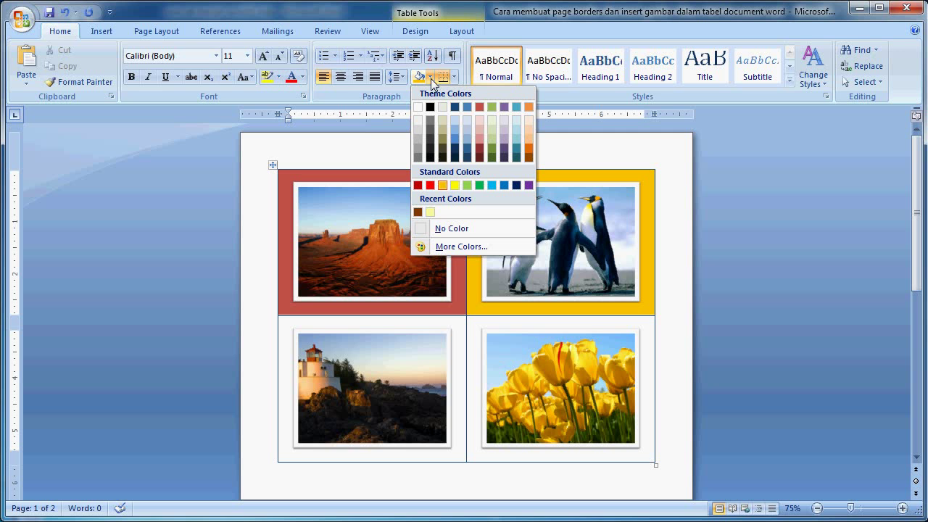
left_click(493, 151)
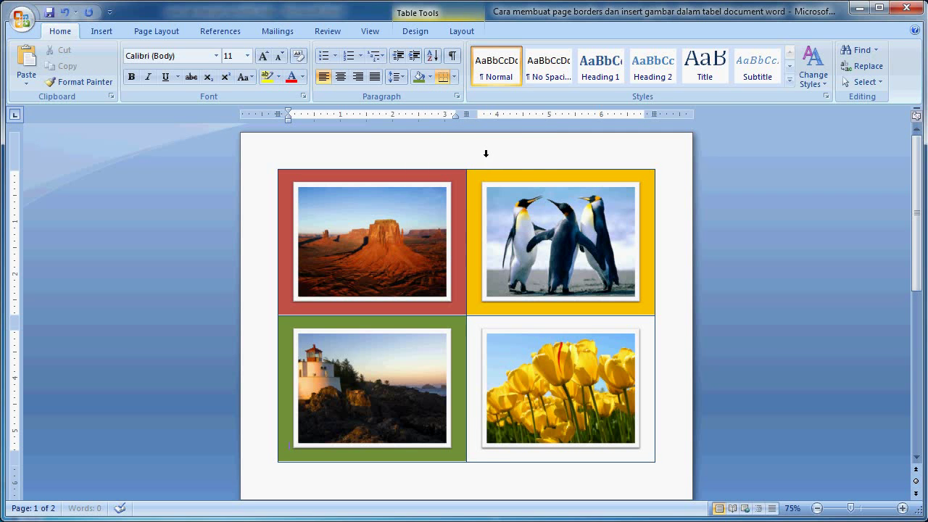
left_click(480, 448)
left_click(431, 78)
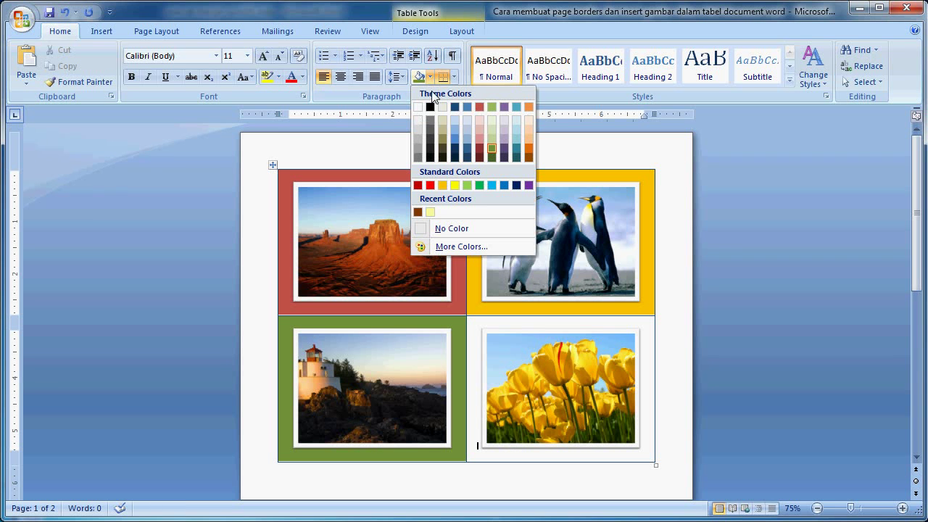
left_click(491, 184)
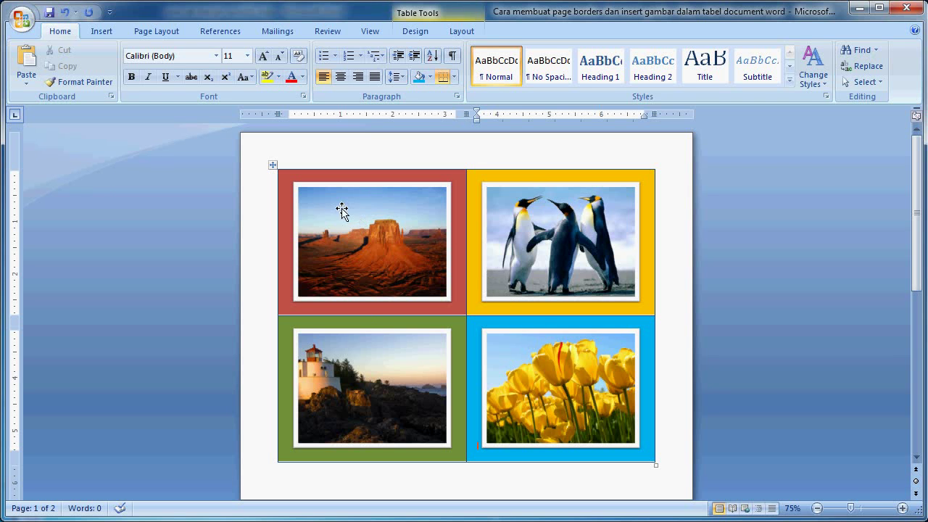
left_click(163, 32)
left_click(423, 72)
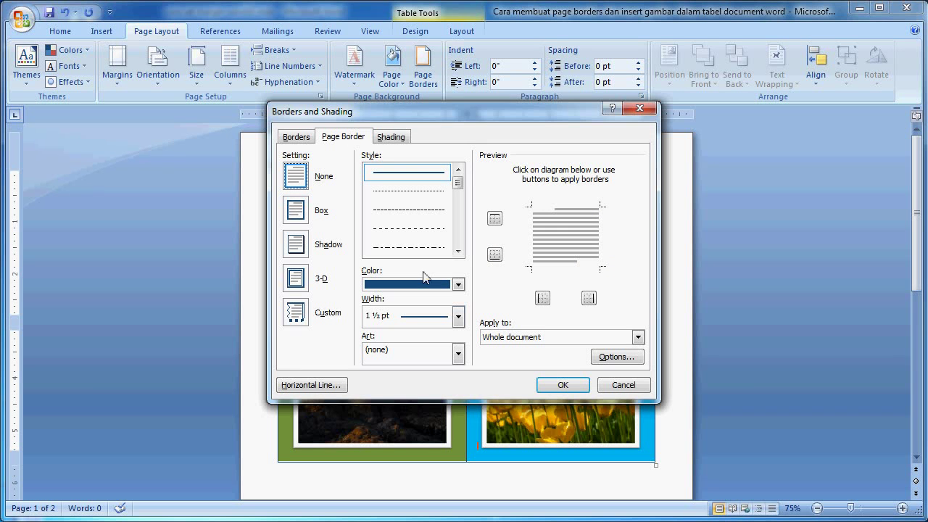
Step: Choose a decorative Art pattern for the page border
left_click(458, 354)
left_click_drag(465, 391, 460, 418)
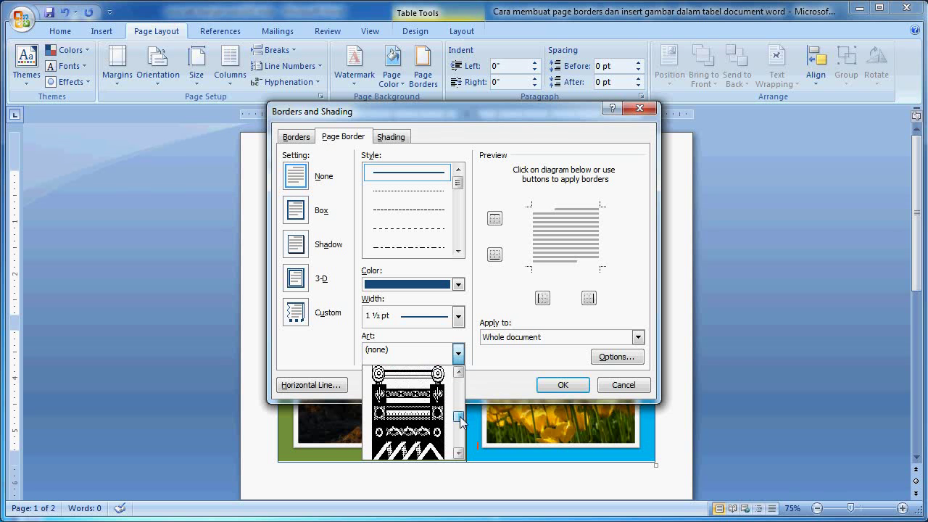
left_click(458, 372)
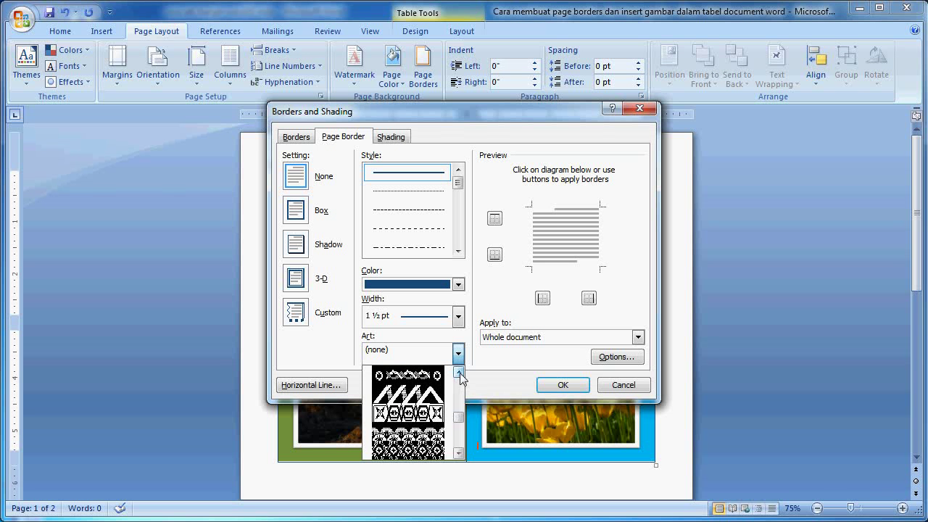
left_click(418, 412)
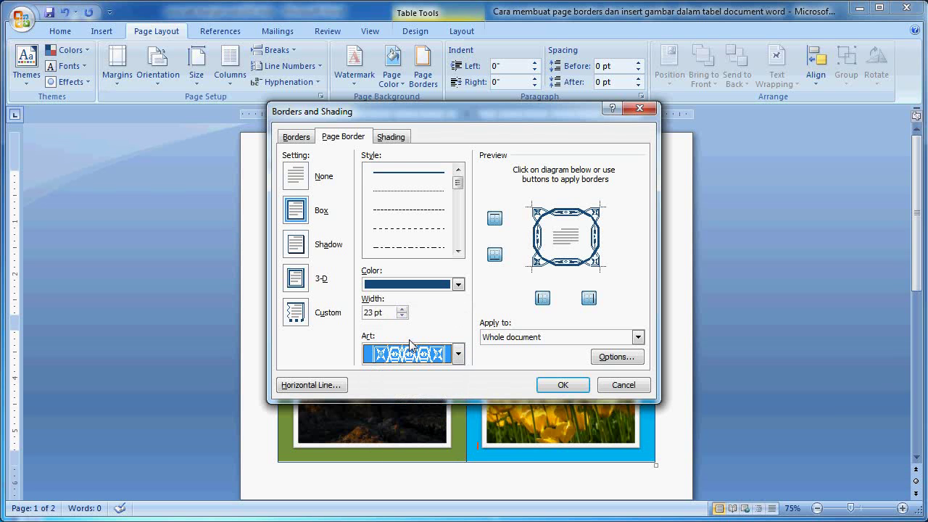
Step: Set the border colour to a custom brown, RGB 129/61/6
left_click(458, 284)
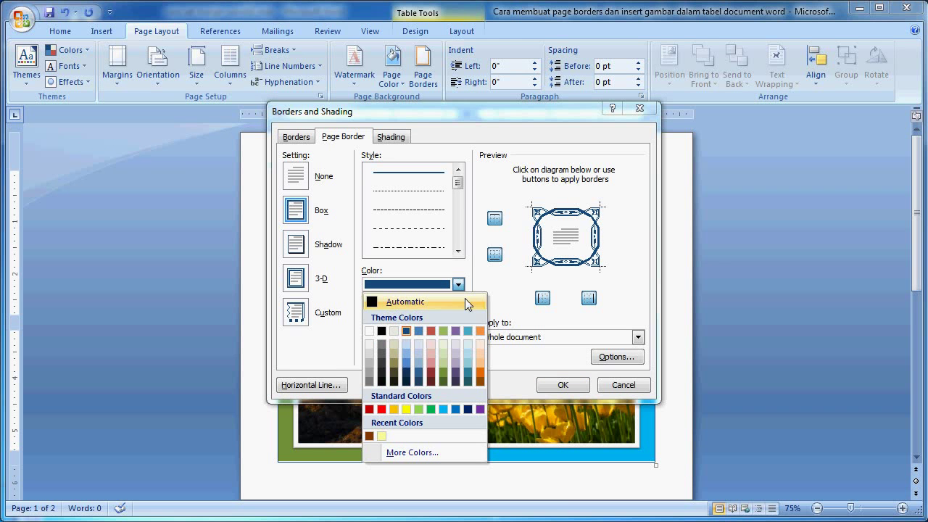
left_click(480, 382)
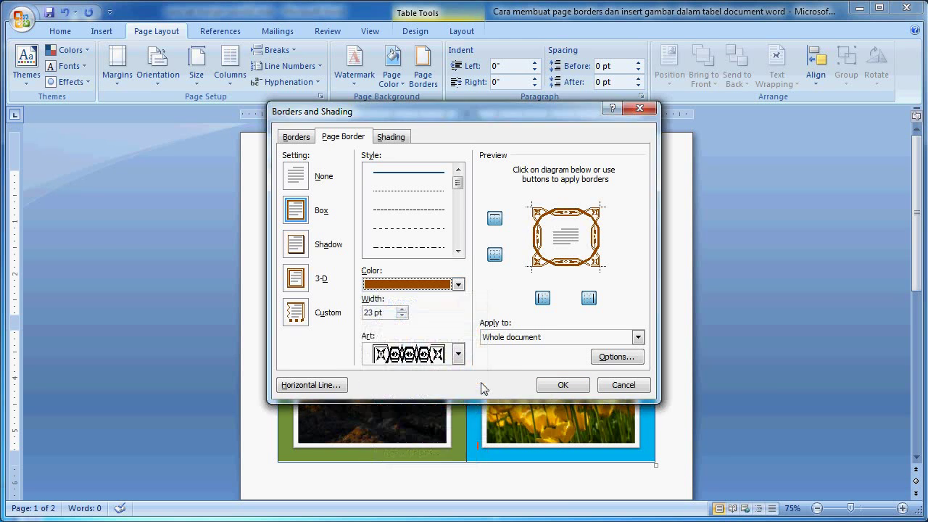
left_click(459, 286)
left_click(440, 447)
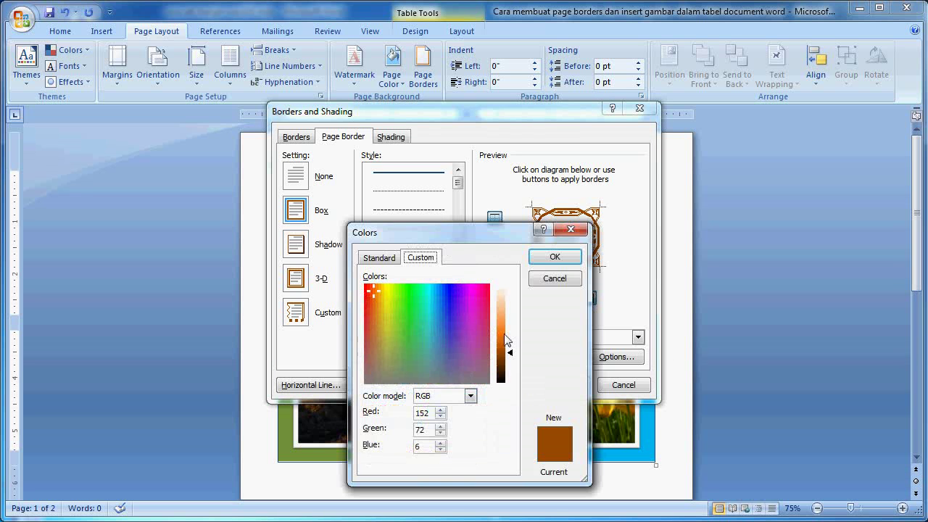
left_click_drag(429, 412, 407, 414)
type("129")
left_click_drag(430, 430, 413, 430)
type("61")
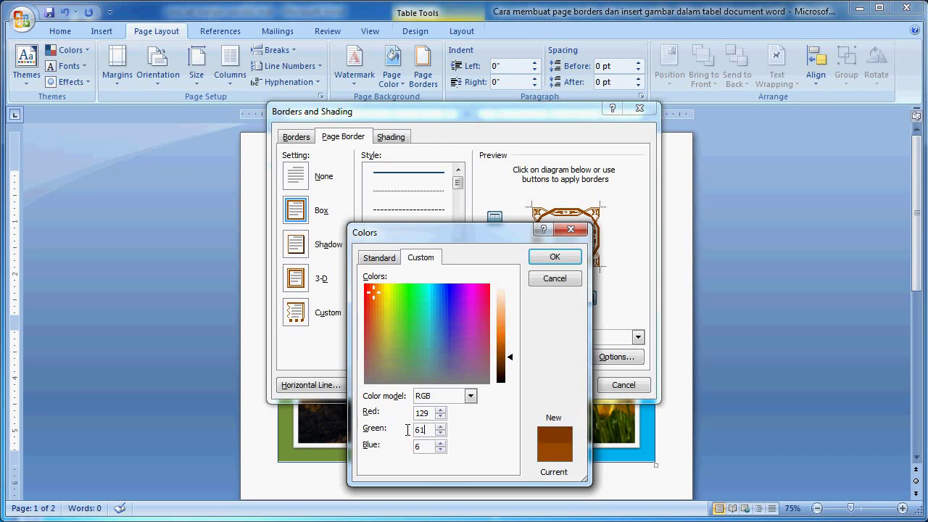
left_click_drag(421, 444, 401, 445)
left_click(570, 259)
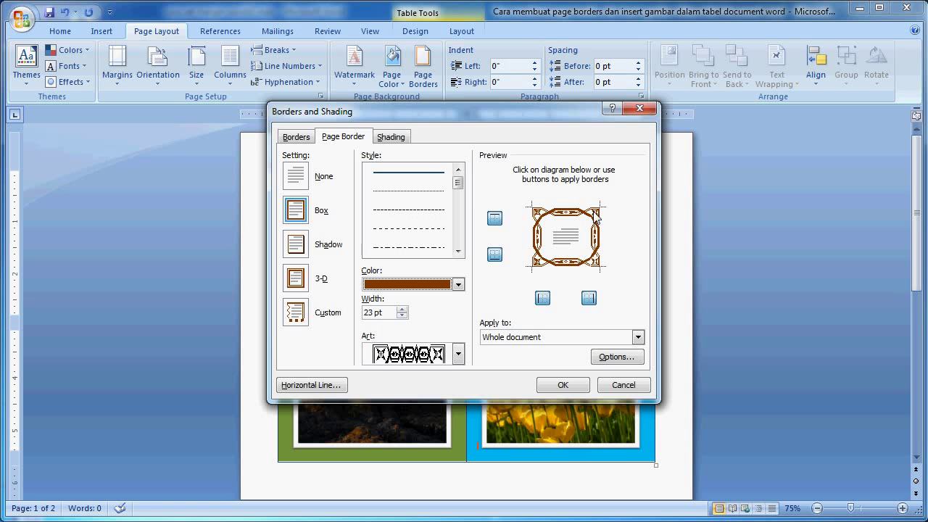
Step: Apply the art border to this section's first page only
left_click(622, 338)
left_click(573, 368)
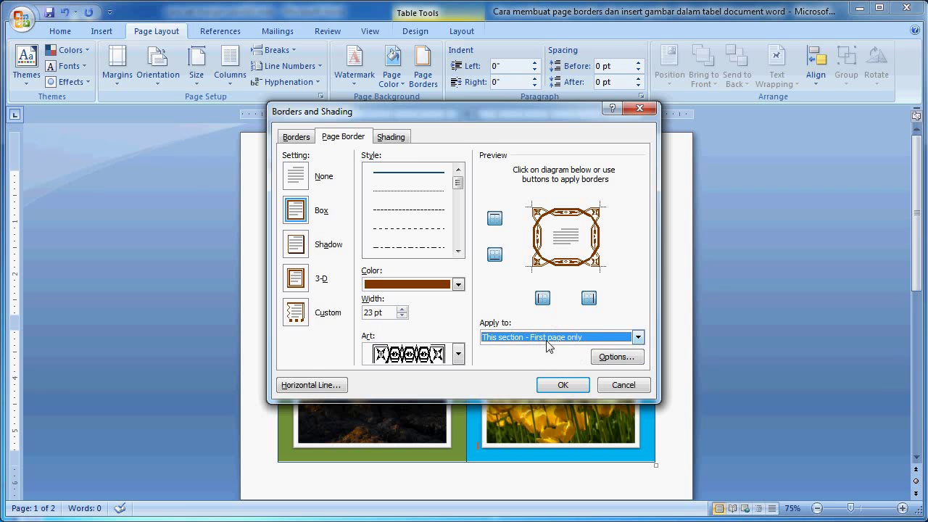
left_click(564, 385)
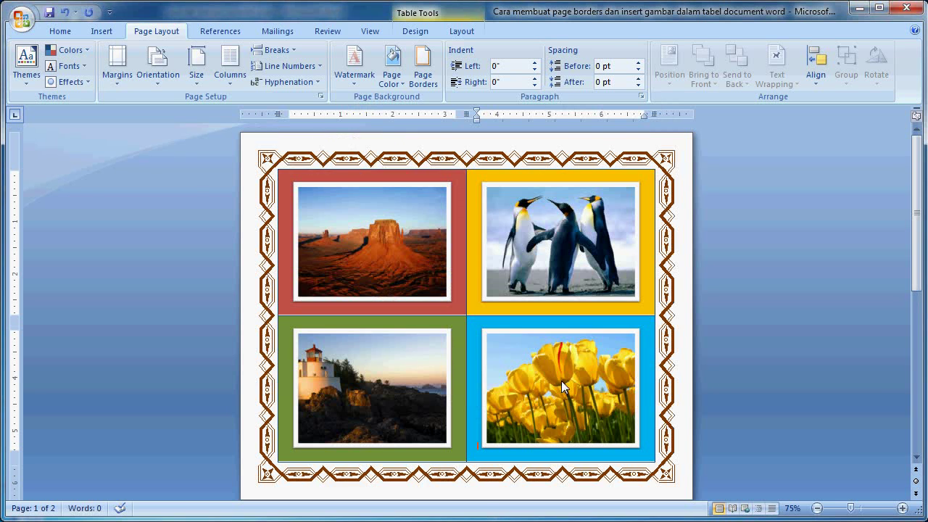